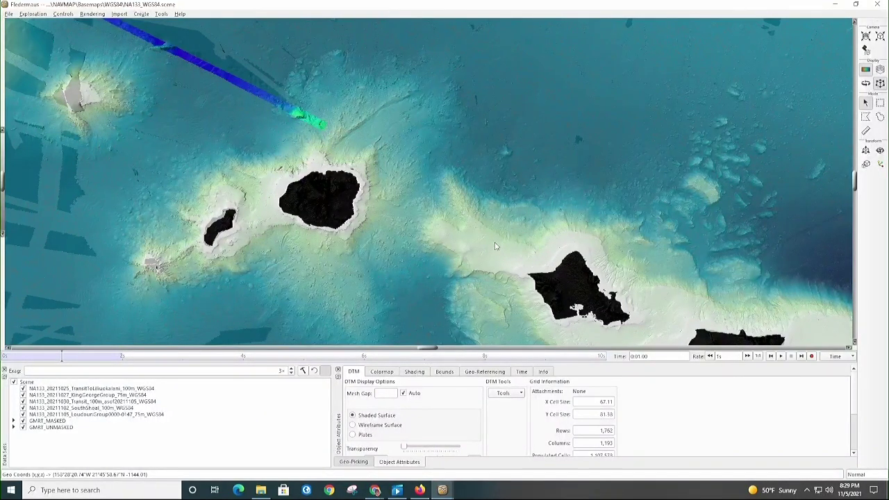
# Step: Examine the seafloor and the shallow ridge between the two black islands, up close and in overview
pyautogui.moveTo(494, 246); pyautogui.dragTo(432, 186)
pyautogui.scroll(2, 431, 186)
pyautogui.moveTo(362, 117); pyautogui.dragTo(447, 203)
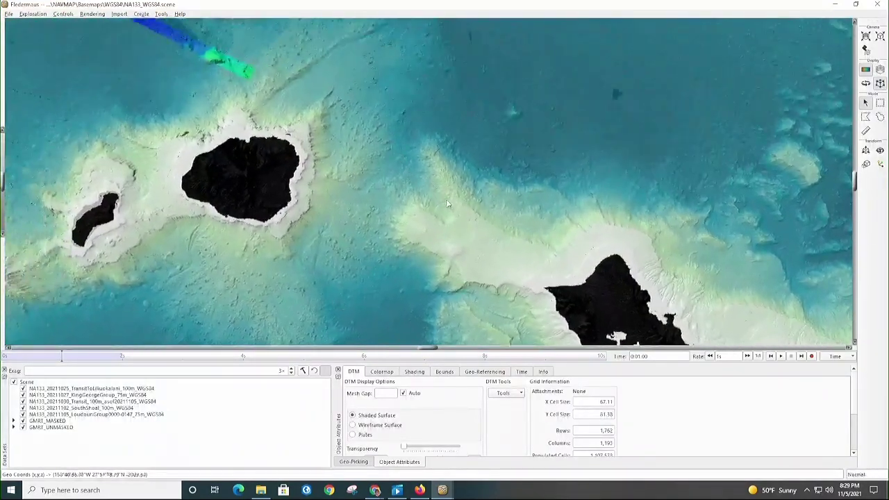
pyautogui.scroll(2, 446, 202)
pyautogui.moveTo(455, 207); pyautogui.dragTo(460, 185, button='middle')
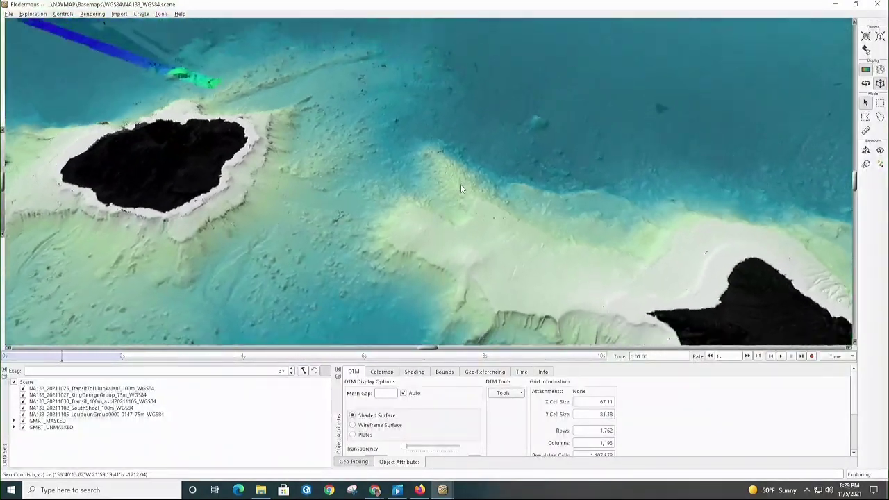
pyautogui.doubleClick(460, 189)
pyautogui.moveTo(425, 225); pyautogui.dragTo(445, 230, button='middle')
pyautogui.doubleClick(323, 185)
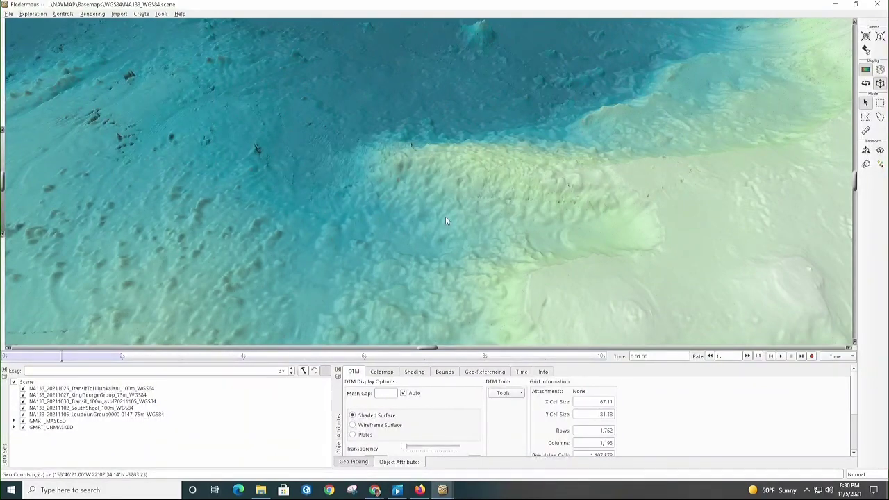
pyautogui.scroll(-8, 475, 239)
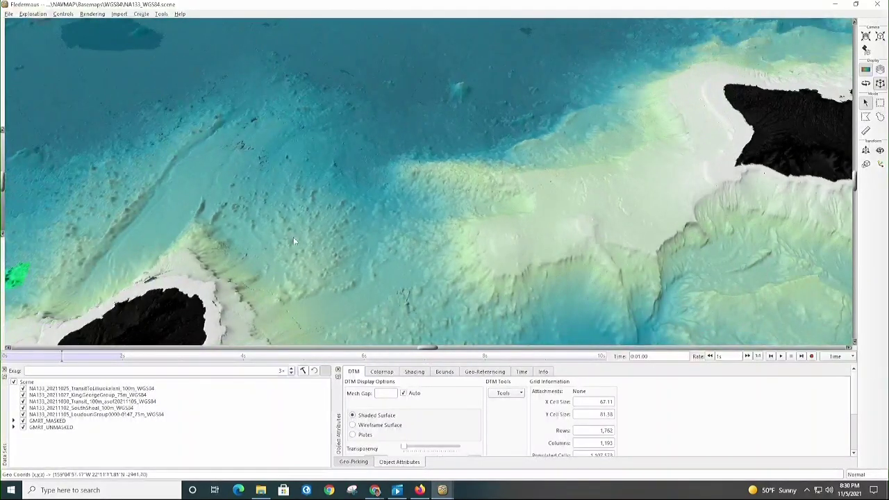
pyautogui.scroll(-2, 399, 258)
pyautogui.moveTo(398, 254); pyautogui.dragTo(341, 239, button='middle')
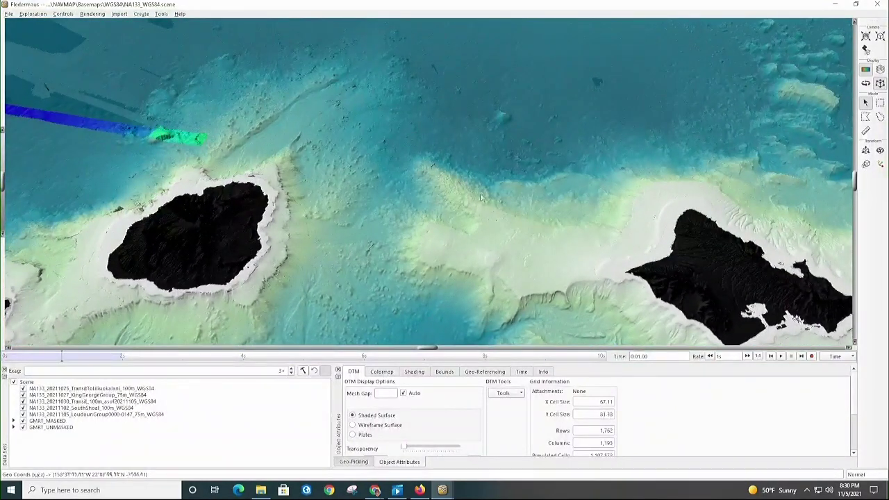
# Step: Examine the green start of the mapped transit swath north of the island and the blue stretch beyond it
pyautogui.doubleClick(149, 139)
pyautogui.scroll(3, 375, 202)
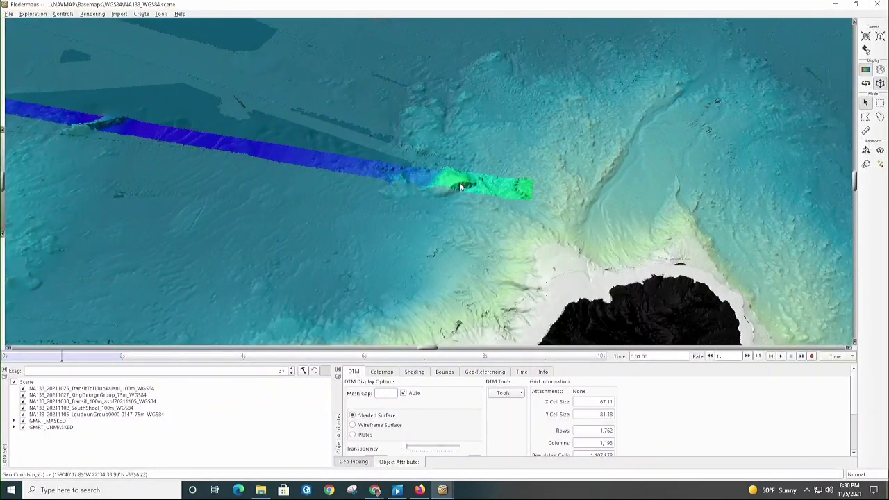
pyautogui.scroll(3, 459, 184)
pyautogui.scroll(3, 462, 187)
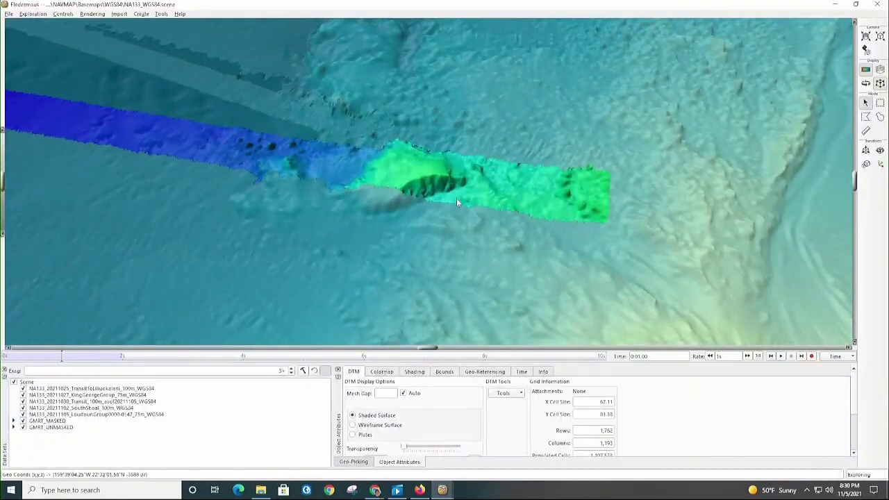
pyautogui.moveTo(457, 198); pyautogui.dragTo(443, 200)
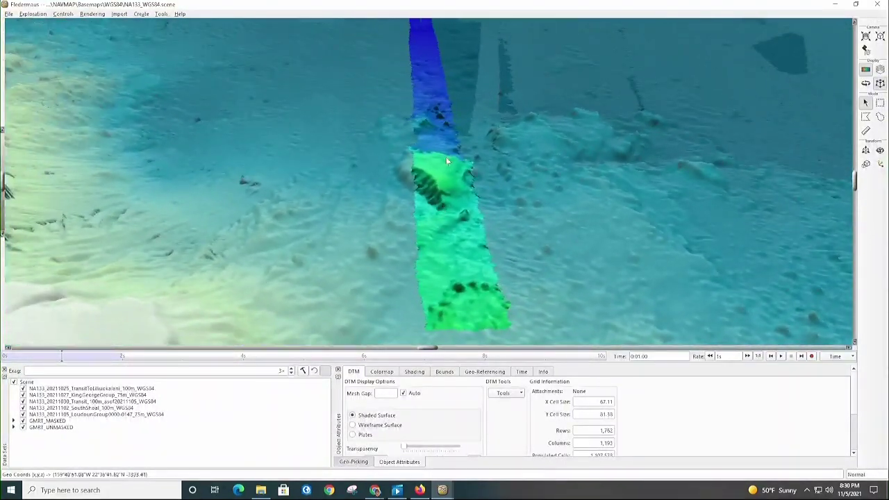
pyautogui.moveTo(421, 78); pyautogui.dragTo(427, 225)
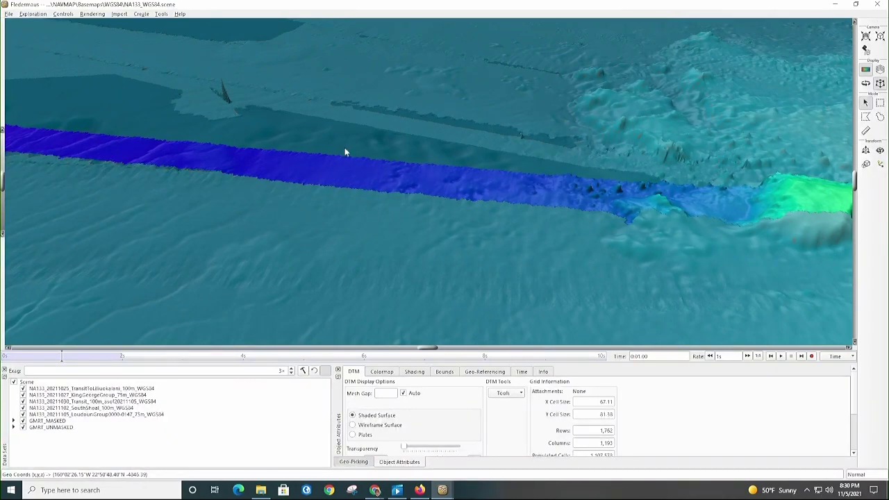
pyautogui.scroll(-2, 339, 198)
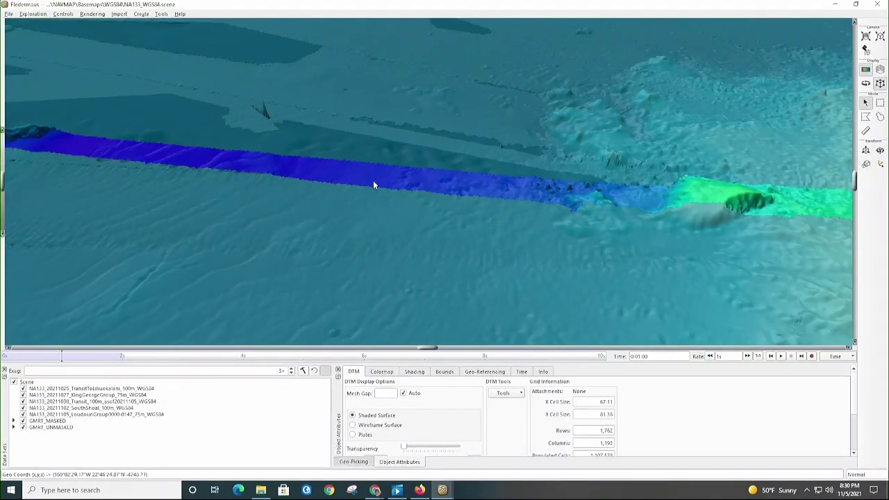
pyautogui.moveTo(373, 185); pyautogui.dragTo(371, 204)
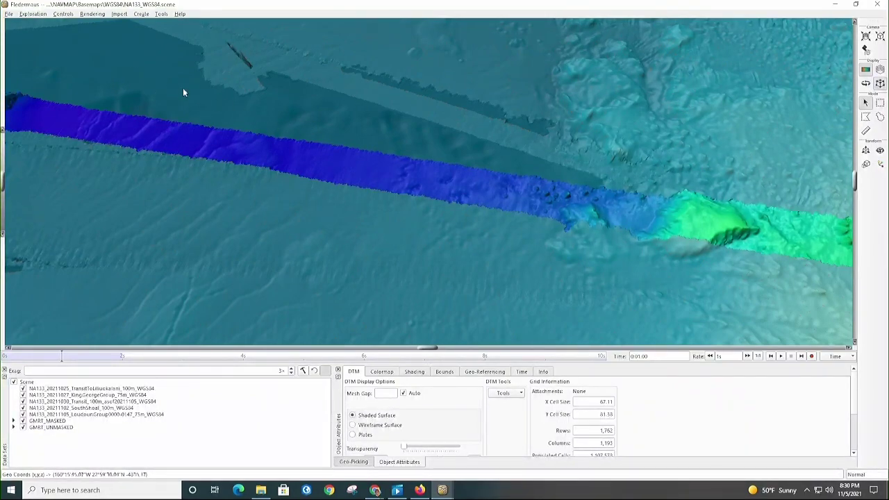
# Step: Follow the blue transit swath northwest past the steep ridge crossing it to the isolated green-topped seamount
pyautogui.moveTo(153, 79); pyautogui.dragTo(363, 184)
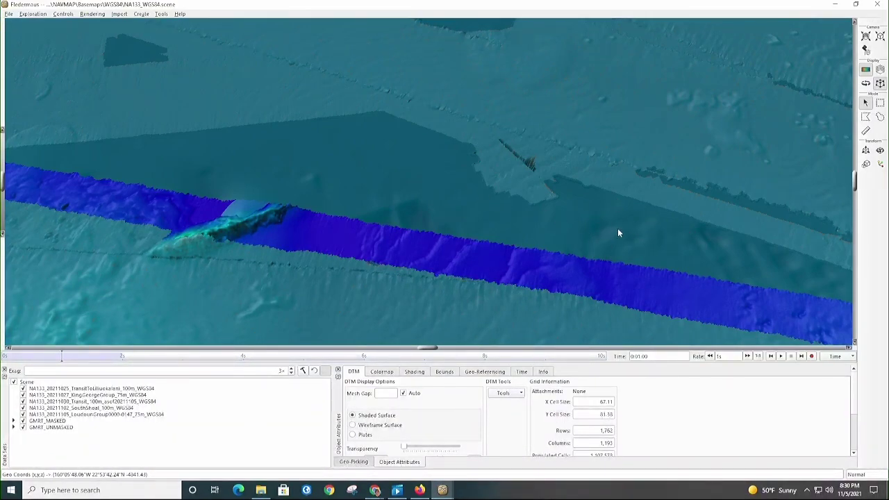
pyautogui.moveTo(618, 232); pyautogui.dragTo(571, 214)
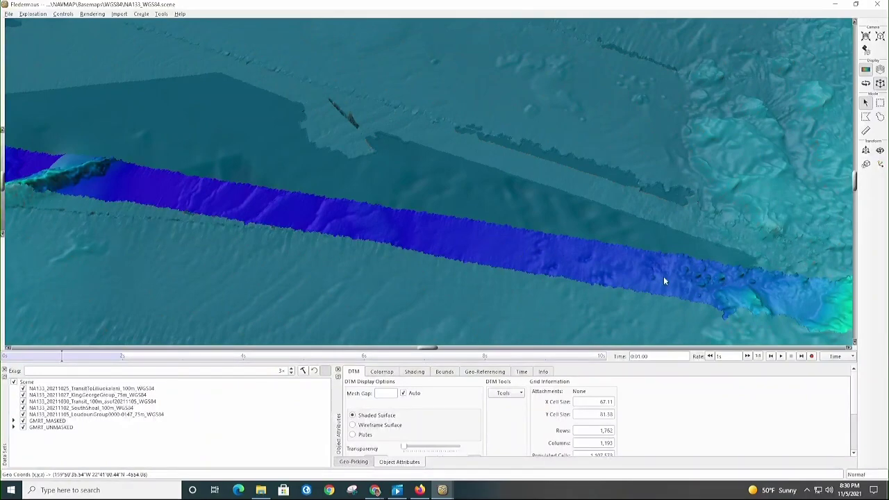
pyautogui.moveTo(664, 282); pyautogui.dragTo(349, 139)
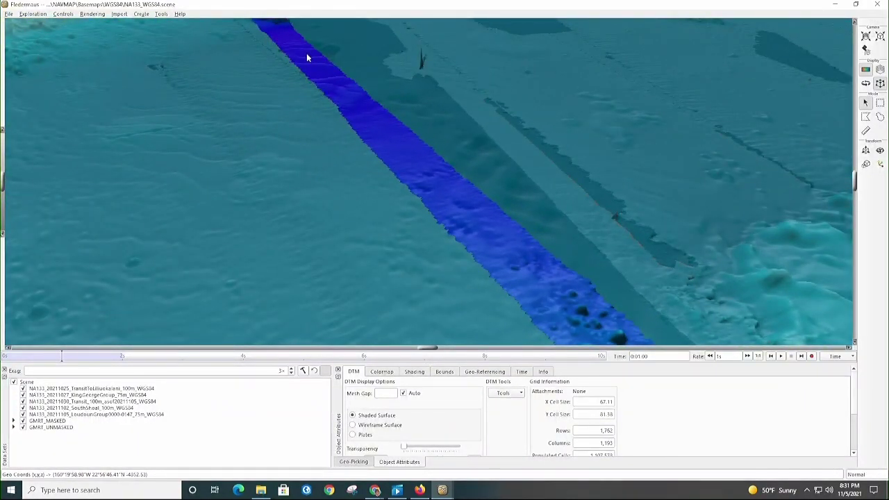
pyautogui.moveTo(306, 53); pyautogui.dragTo(495, 224)
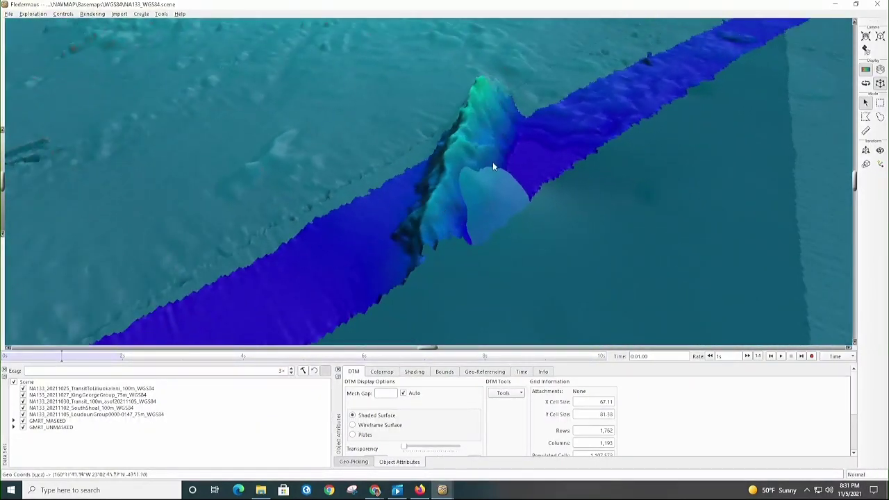
pyautogui.doubleClick(598, 110)
pyautogui.doubleClick(624, 91)
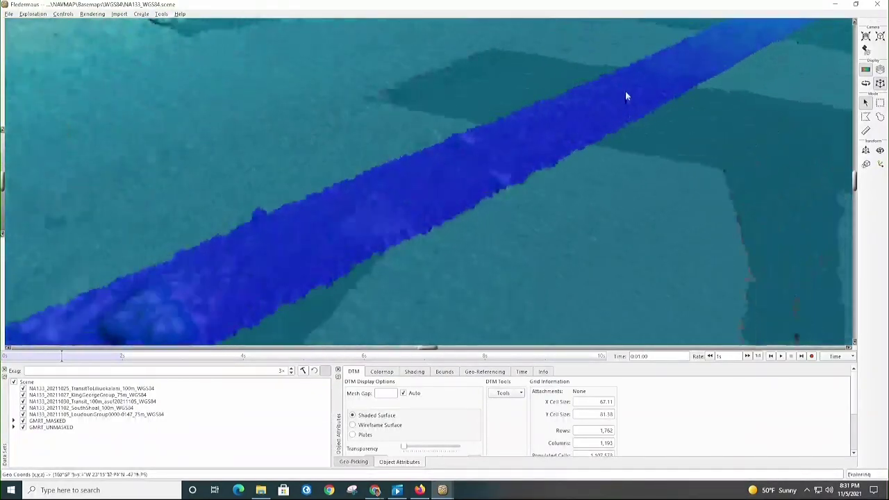
pyautogui.scroll(5, 653, 79)
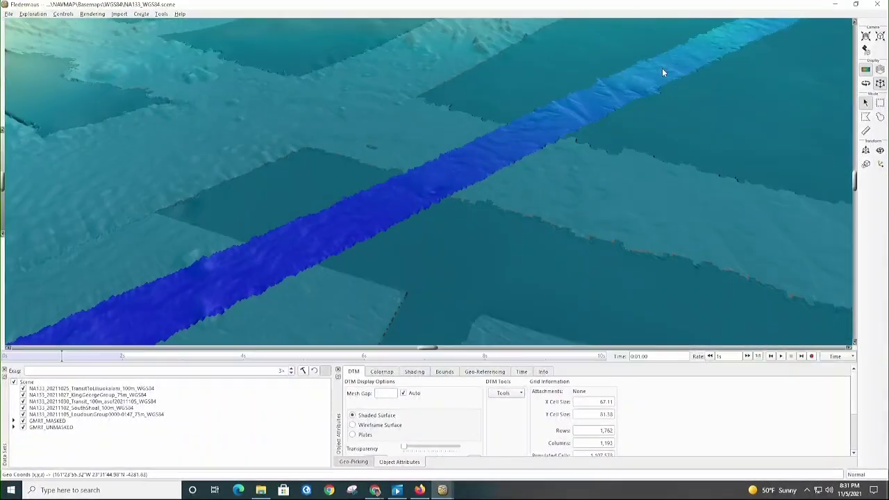
pyautogui.scroll(3, 677, 70)
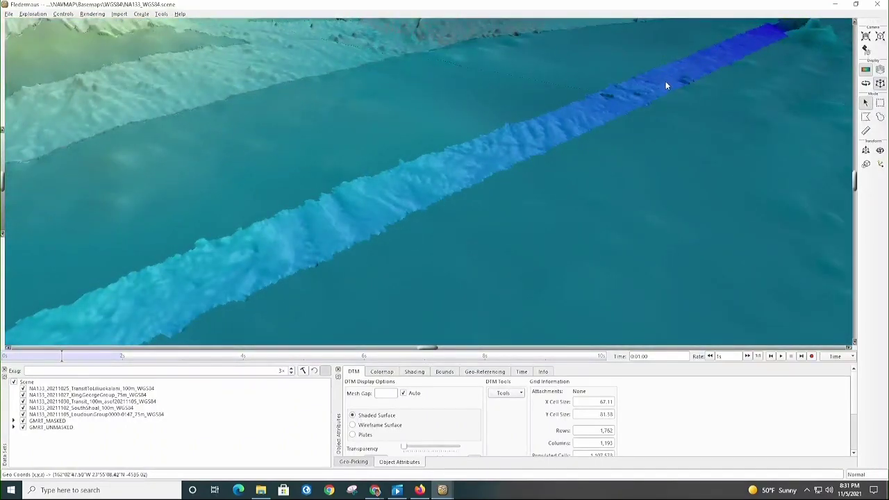
pyautogui.doubleClick(725, 56)
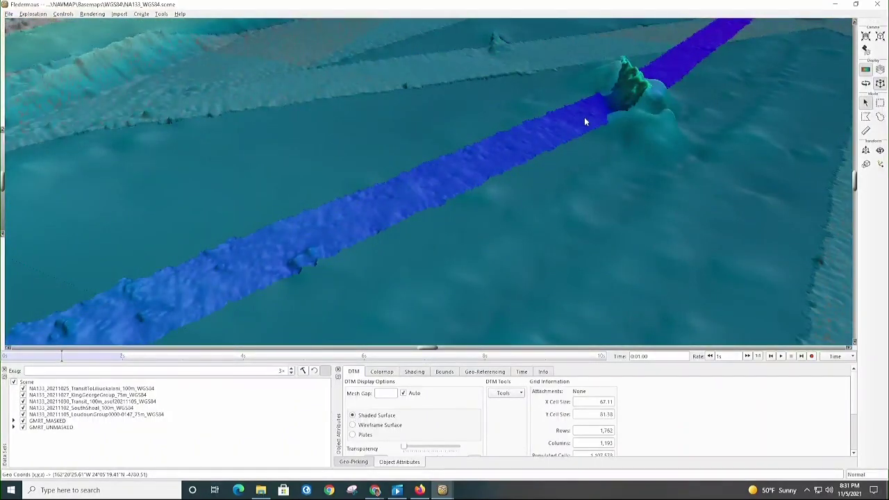
pyautogui.scroll(2, 622, 97)
pyautogui.moveTo(661, 74); pyautogui.dragTo(414, 210)
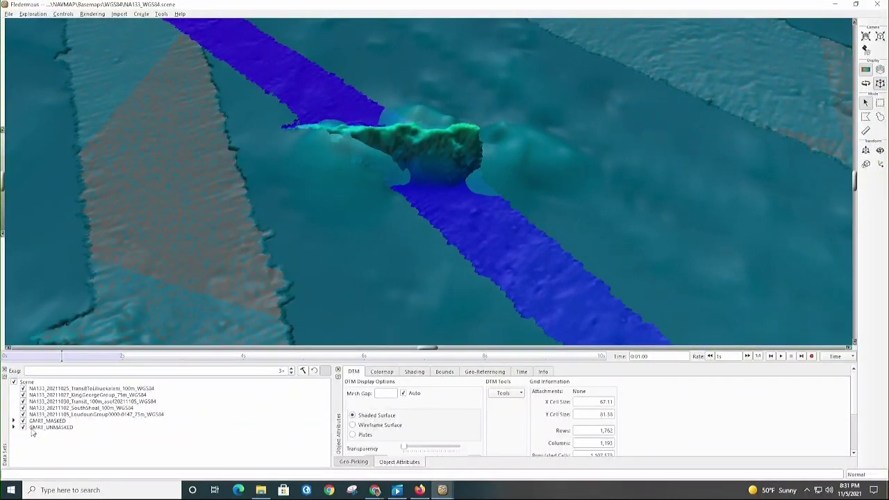
# Step: Hide and reshow the NA133_20211025_TransitToLiliuokalani_100m_WGS84 layer to compare the green-topped seamount with the GMRT basemap
pyautogui.click(22, 389)
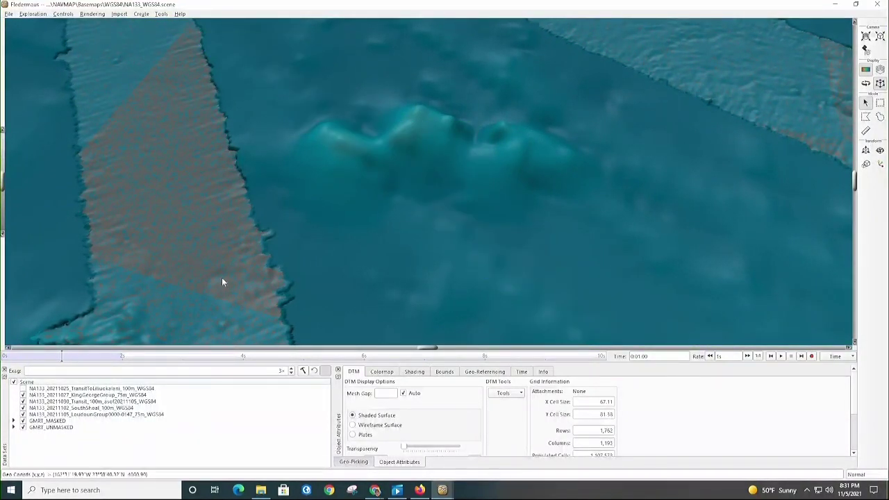
pyautogui.moveTo(414, 130); pyautogui.dragTo(444, 247)
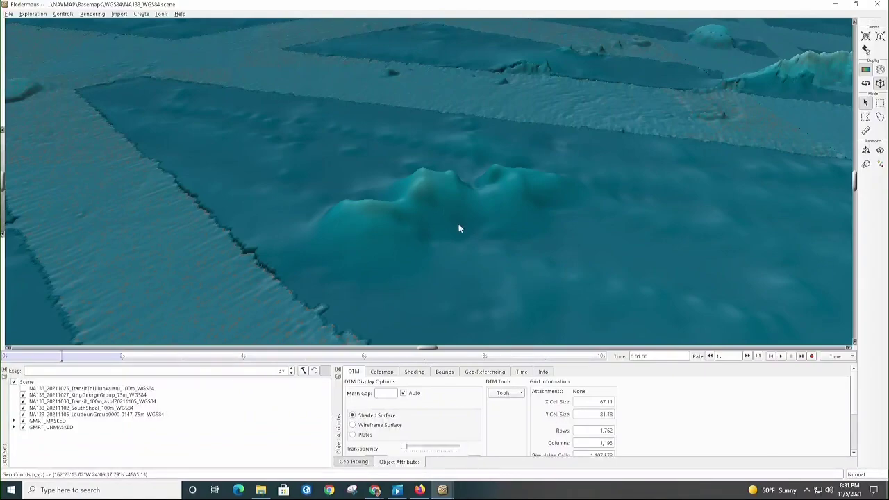
pyautogui.click(23, 390)
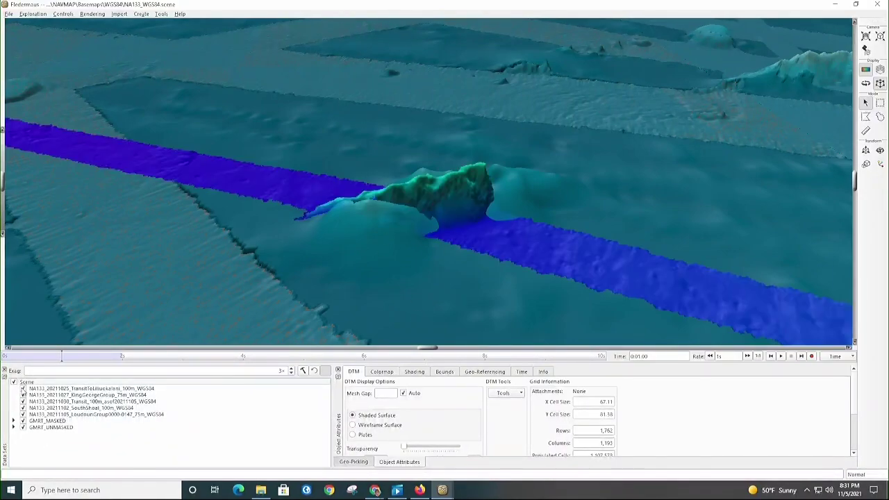
pyautogui.click(23, 427)
# Step: Inspect the small crater-shaped mound on the purple swath, comparing it with the basemap by hiding and reshowing the TransitToLiliuokalani layer
pyautogui.moveTo(397, 226); pyautogui.dragTo(424, 228)
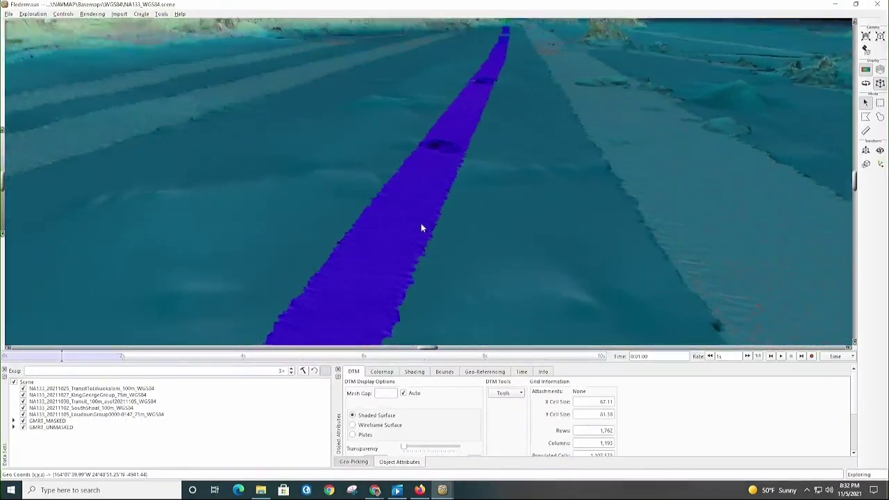
pyautogui.moveTo(421, 228); pyautogui.dragTo(433, 163)
pyautogui.doubleClick(455, 149)
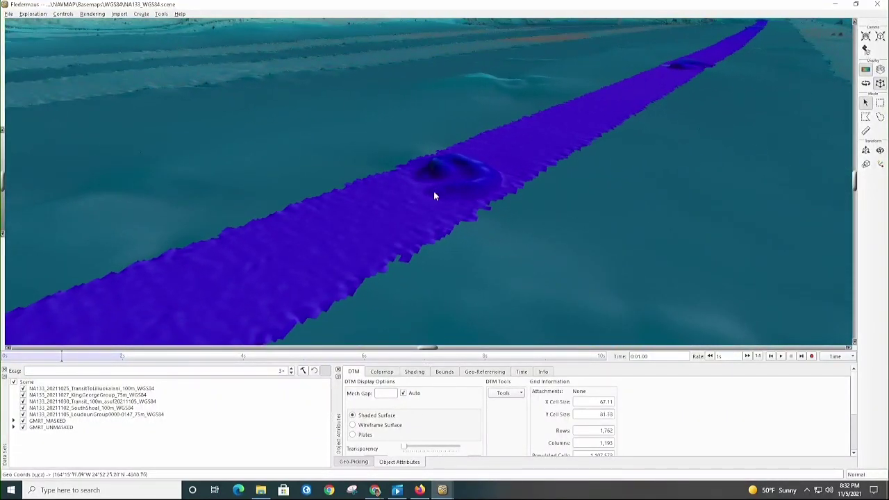
pyautogui.moveTo(437, 199); pyautogui.dragTo(440, 195)
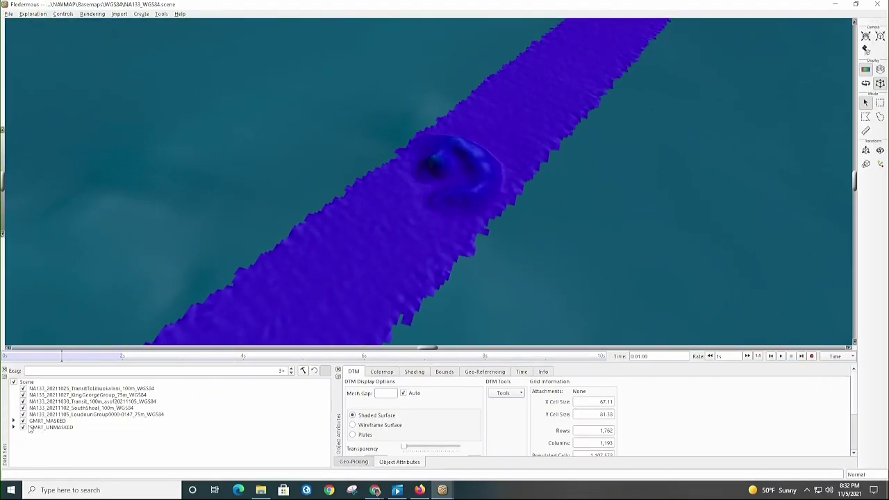
pyautogui.click(23, 389)
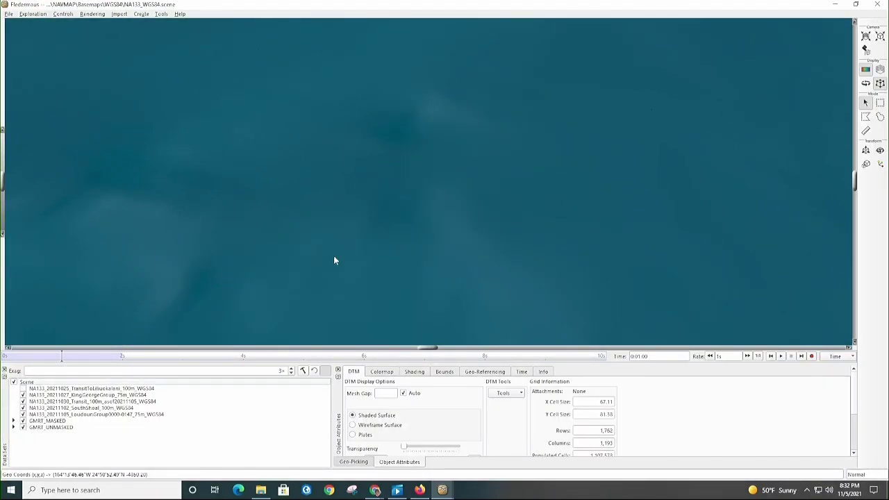
pyautogui.moveTo(334, 255); pyautogui.dragTo(432, 228)
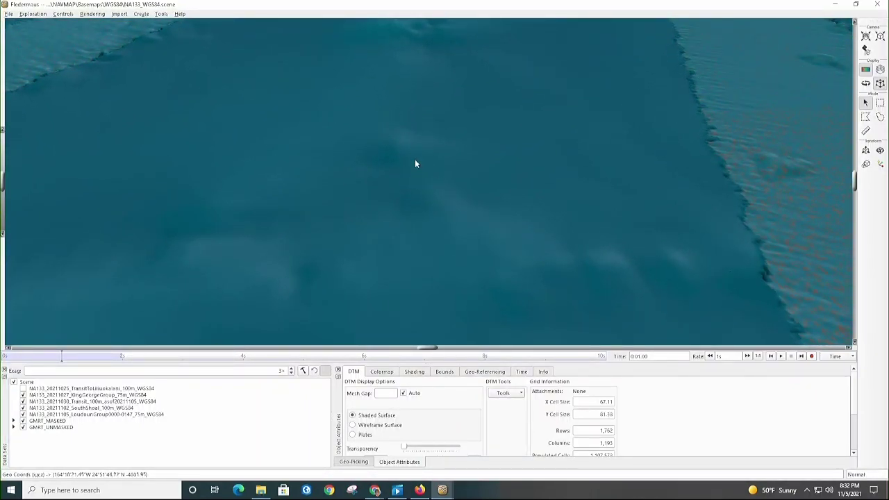
pyautogui.click(23, 389)
pyautogui.moveTo(450, 169); pyautogui.dragTo(364, 204)
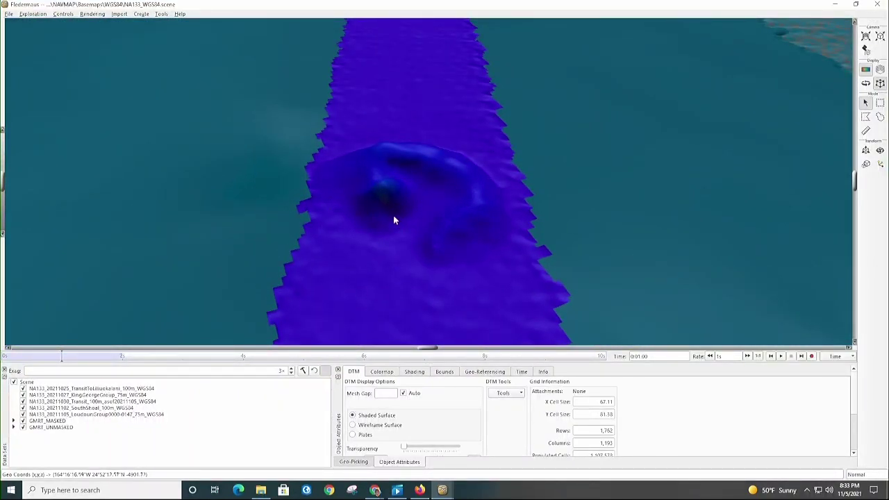
pyautogui.moveTo(402, 244)
pyautogui.mouseDown()
pyautogui.moveTo(375, 242)
pyautogui.moveTo(373, 234)
pyautogui.moveTo(395, 248)
pyautogui.mouseUp()
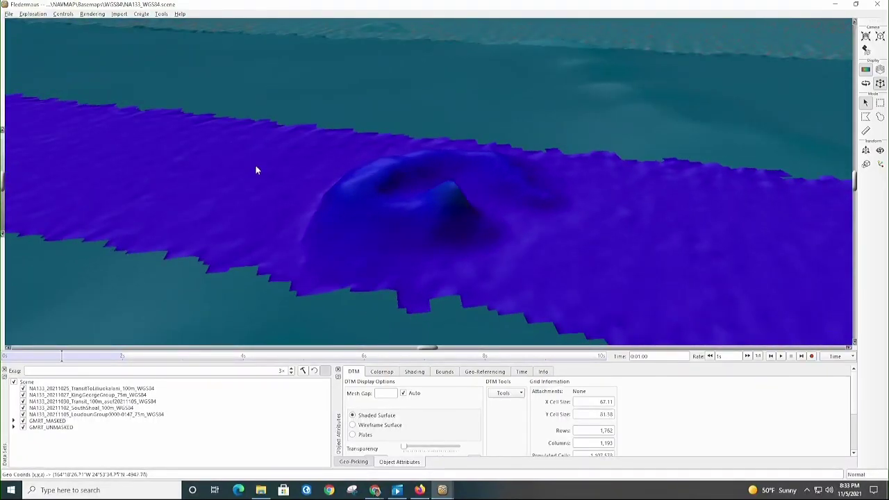
# Step: Compare the tall yellow-green seamount on the swath with the basemap by hiding and reshowing the TransitToLiliuokalani layer
pyautogui.moveTo(489, 186); pyautogui.dragTo(497, 239)
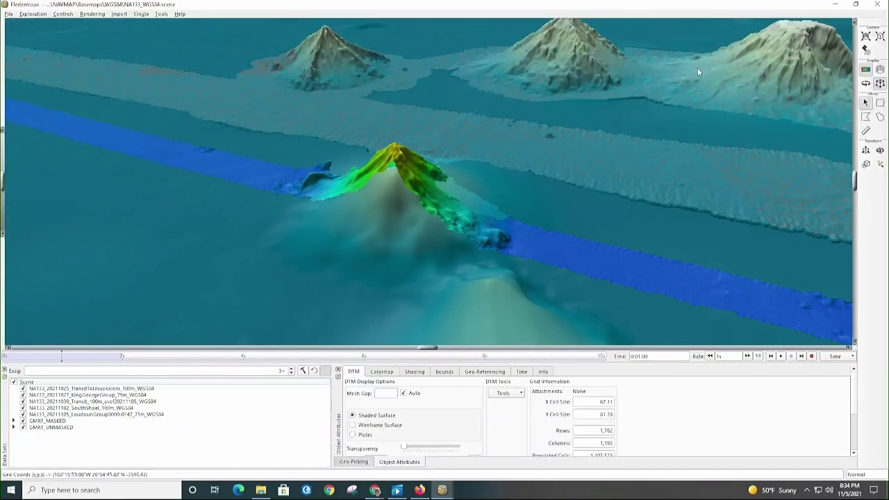
pyautogui.moveTo(741, 44); pyautogui.dragTo(669, 95)
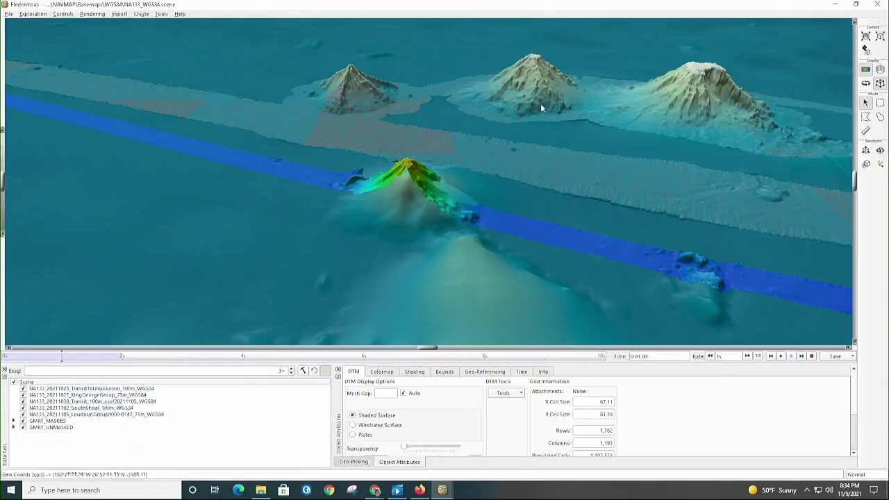
pyautogui.click(23, 389)
pyautogui.moveTo(414, 192); pyautogui.dragTo(407, 252)
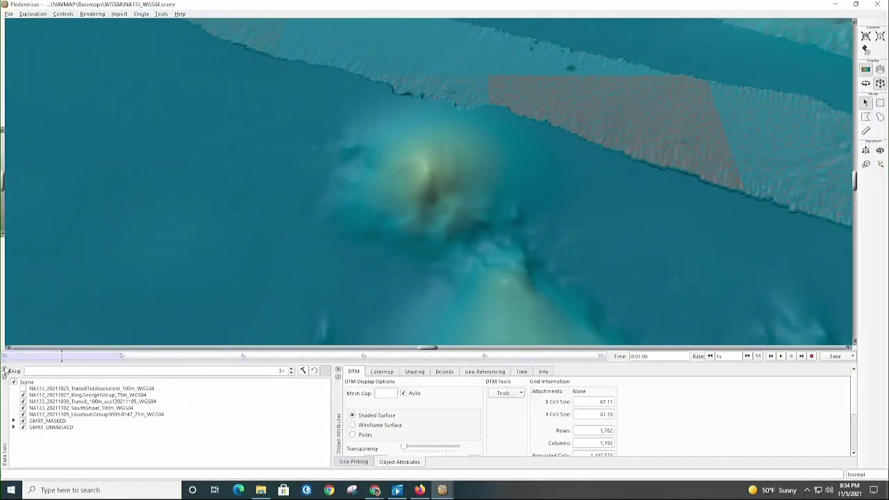
pyautogui.click(23, 388)
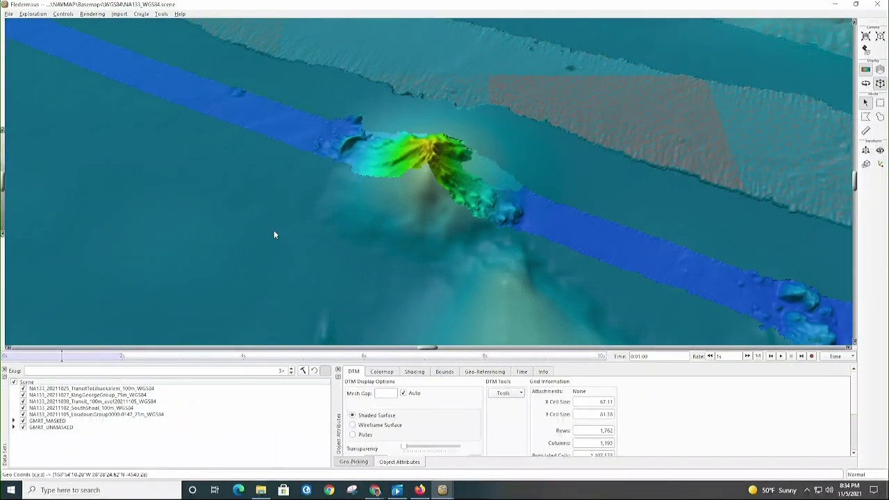
pyautogui.moveTo(429, 151); pyautogui.dragTo(428, 190)
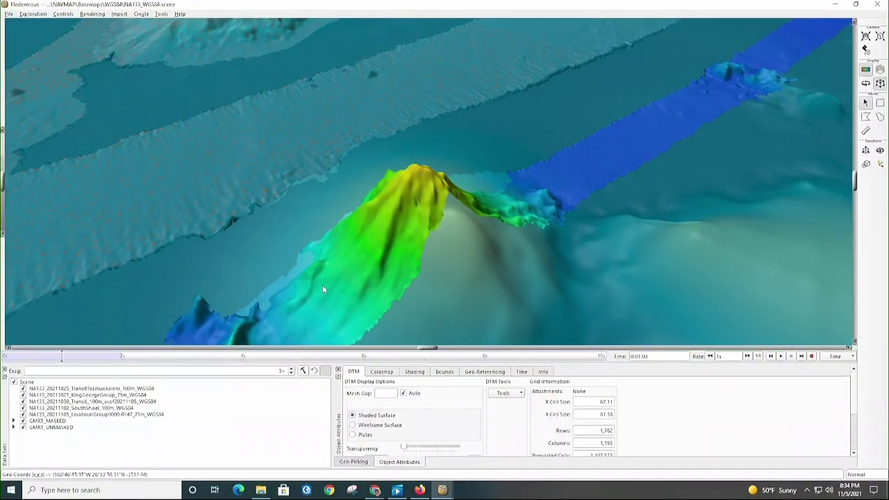
# Step: Orbit the tall yellow-green seamount to examine its opposite flank and the mapped swath crossing its summit
pyautogui.moveTo(404, 272); pyautogui.dragTo(419, 229)
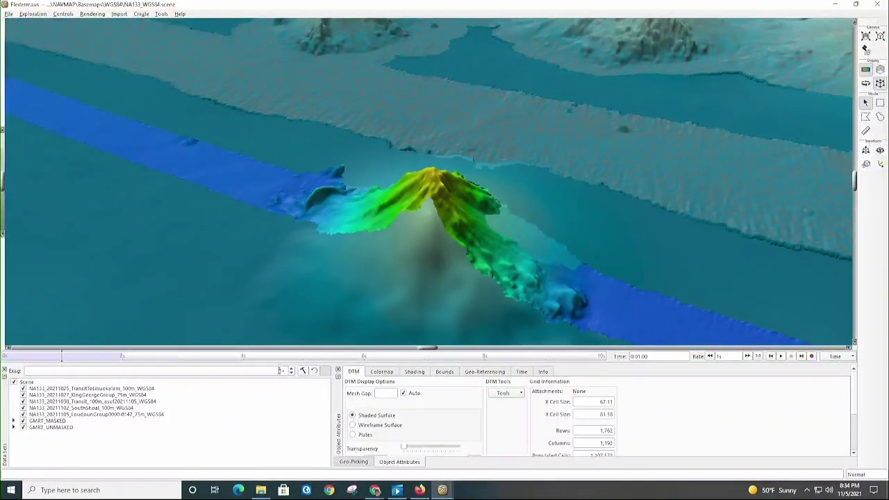
pyautogui.moveTo(340, 296)
pyautogui.mouseDown()
pyautogui.moveTo(393, 263)
pyautogui.moveTo(382, 266)
pyautogui.moveTo(395, 272)
pyautogui.moveTo(327, 300)
pyautogui.mouseUp()
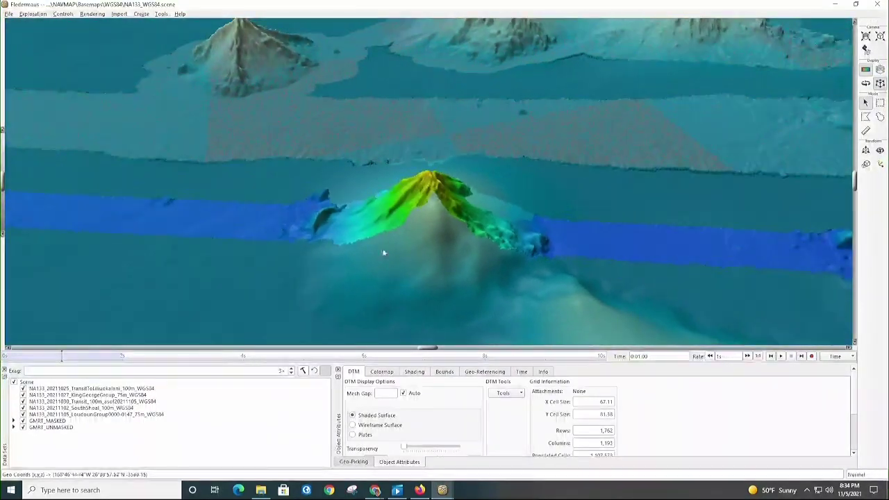
pyautogui.moveTo(304, 217); pyautogui.dragTo(459, 234)
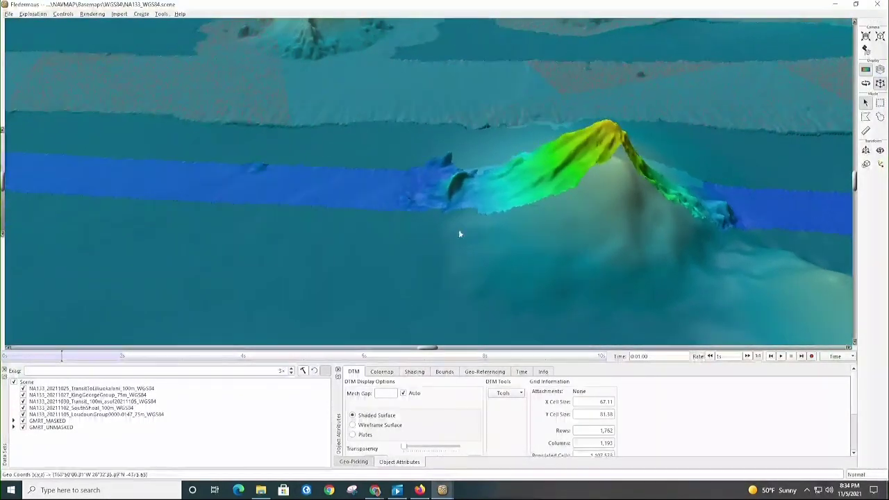
# Step: Follow the blue transit swath northwest past its bend and the gap to the large red-topped seamount
pyautogui.moveTo(554, 199); pyautogui.dragTo(506, 246)
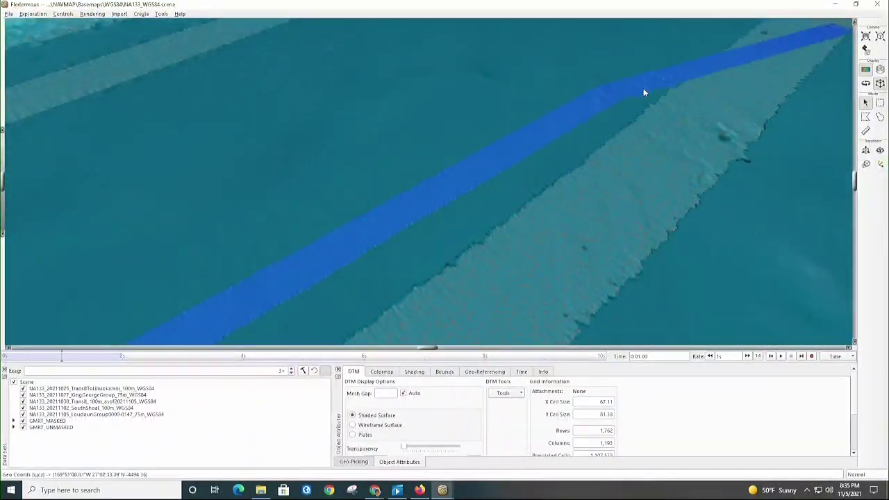
pyautogui.doubleClick(643, 89)
pyautogui.moveTo(646, 100); pyautogui.dragTo(678, 73)
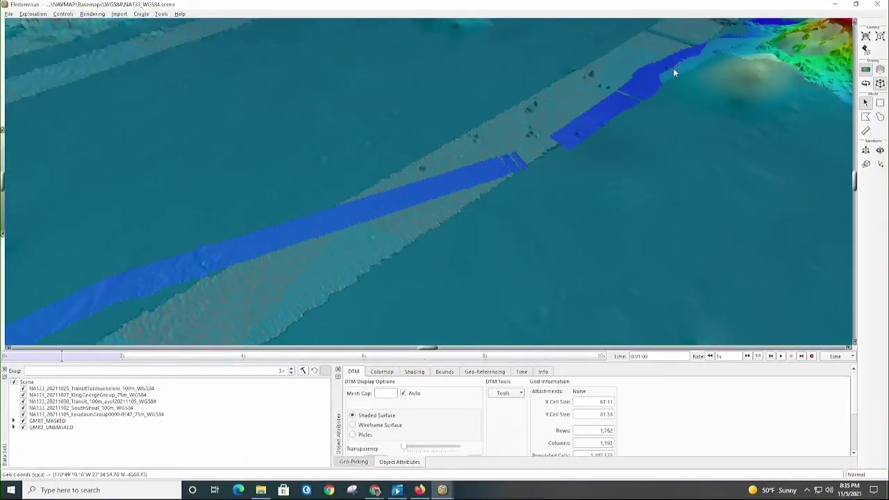
pyautogui.doubleClick(661, 61)
pyautogui.scroll(3, 521, 175)
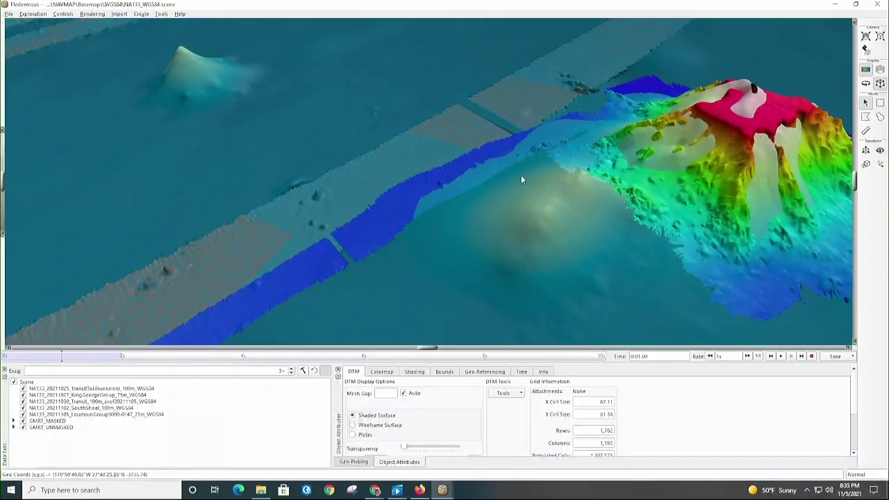
# Step: Examine the red-topped King George group seamount and its rugged flanks from the other side of the swath
pyautogui.moveTo(514, 171); pyautogui.dragTo(416, 190)
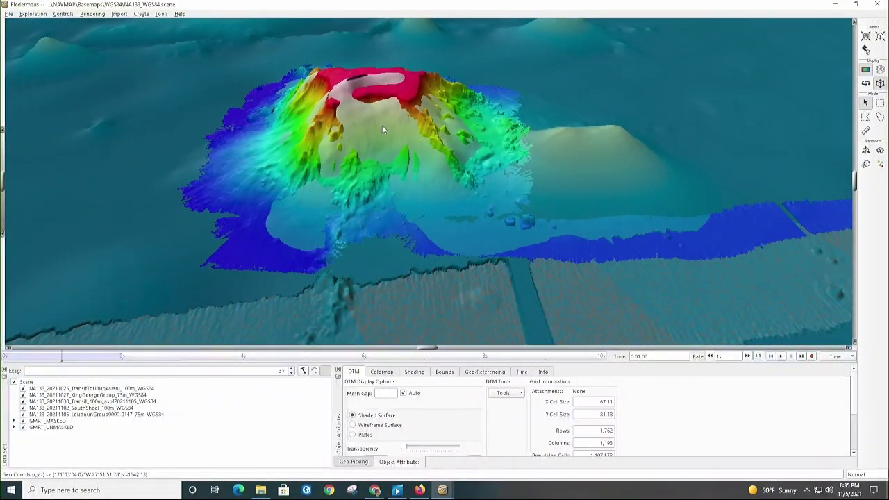
pyautogui.moveTo(382, 125); pyautogui.dragTo(443, 236)
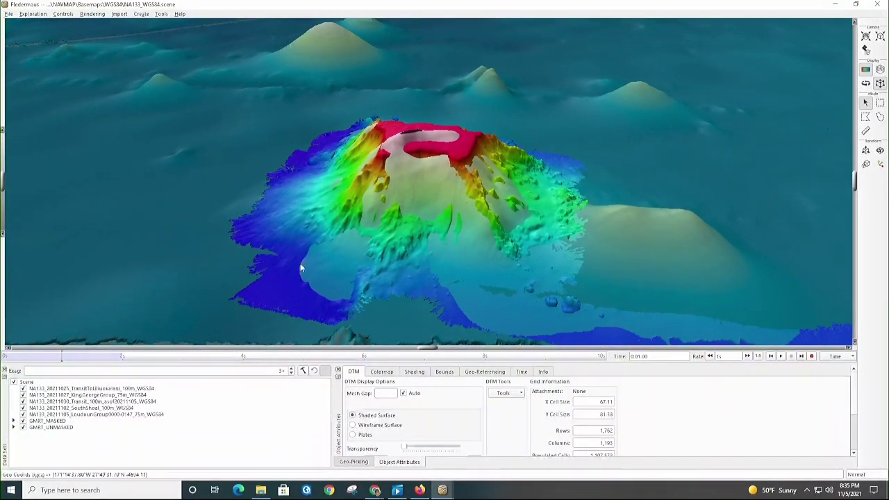
pyautogui.moveTo(396, 193); pyautogui.dragTo(416, 170)
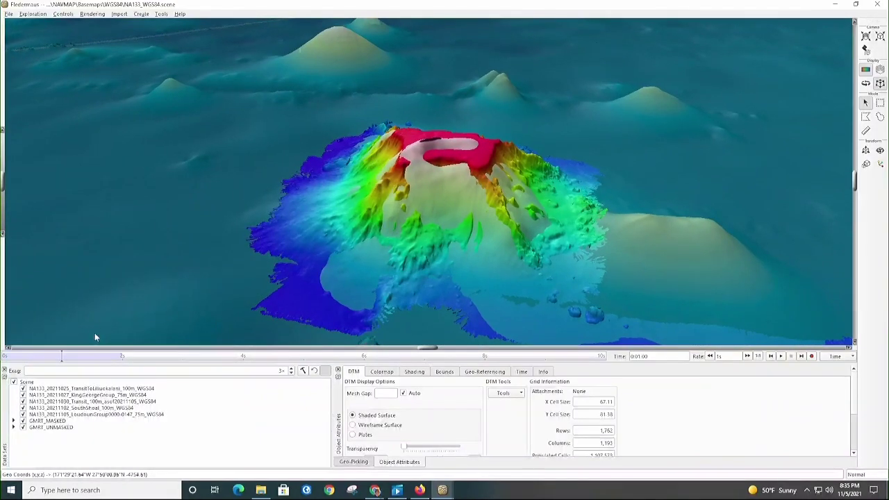
# Step: Hide the TransitToLiliuokalani and NA133_20211027_KingGeorgeGroup_75m_WGS84 layers and examine the seamount's GMRT basemap shape from several sides
pyautogui.click(25, 392)
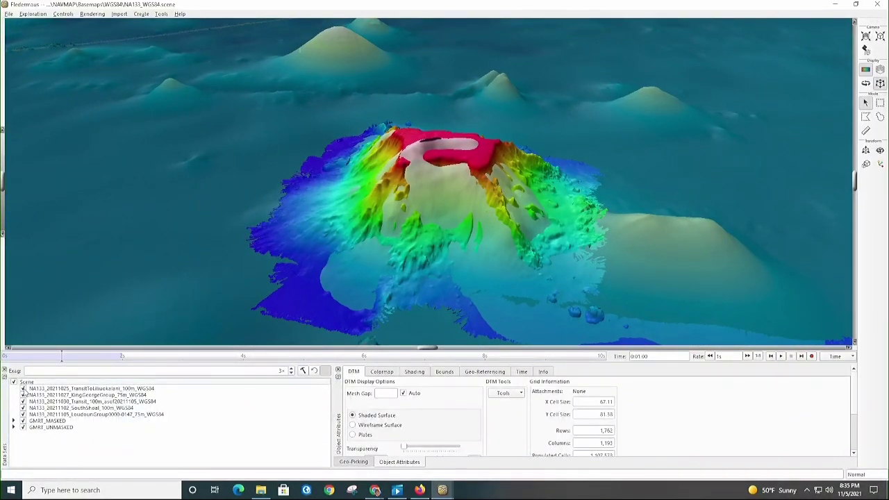
pyautogui.click(23, 394)
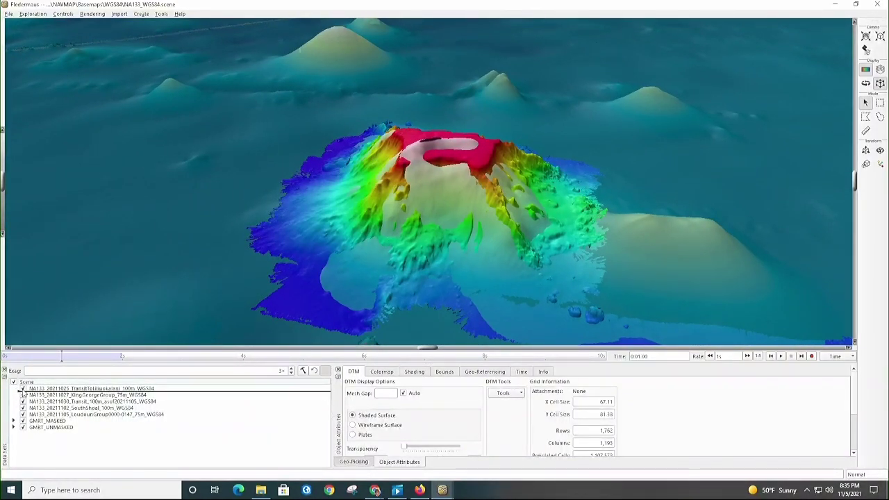
pyautogui.scroll(2, 527, 202)
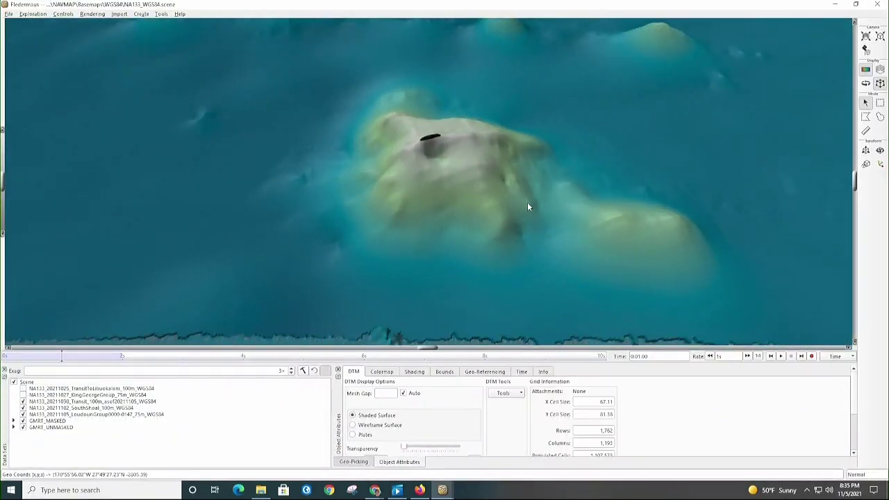
pyautogui.moveTo(527, 203); pyautogui.dragTo(523, 203)
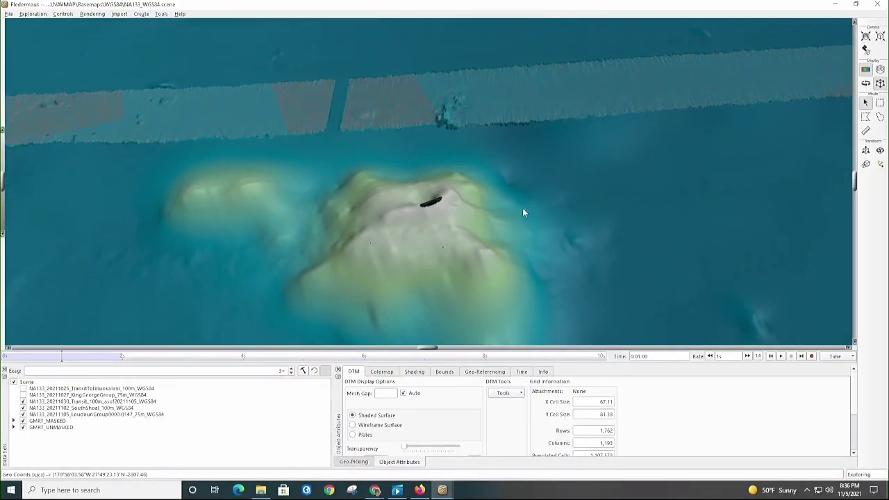
pyautogui.moveTo(491, 256); pyautogui.dragTo(465, 271)
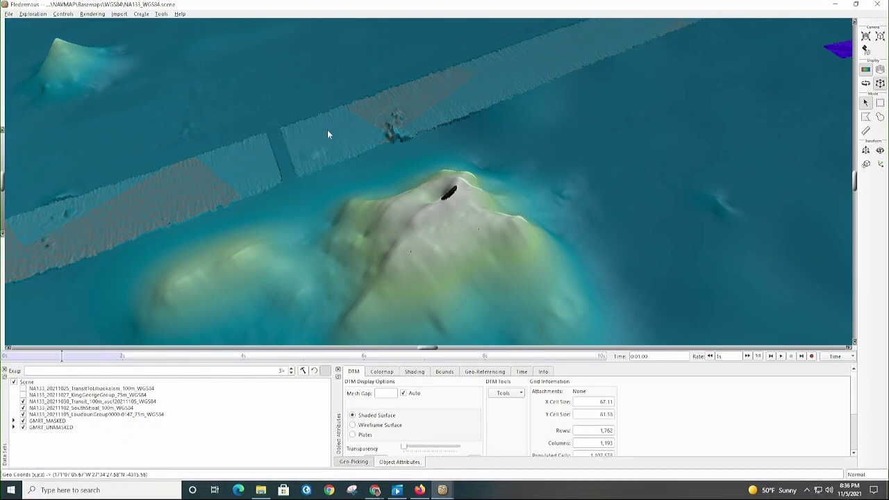
pyautogui.moveTo(407, 241)
pyautogui.mouseDown()
pyautogui.moveTo(384, 250)
pyautogui.moveTo(405, 249)
pyautogui.mouseUp()
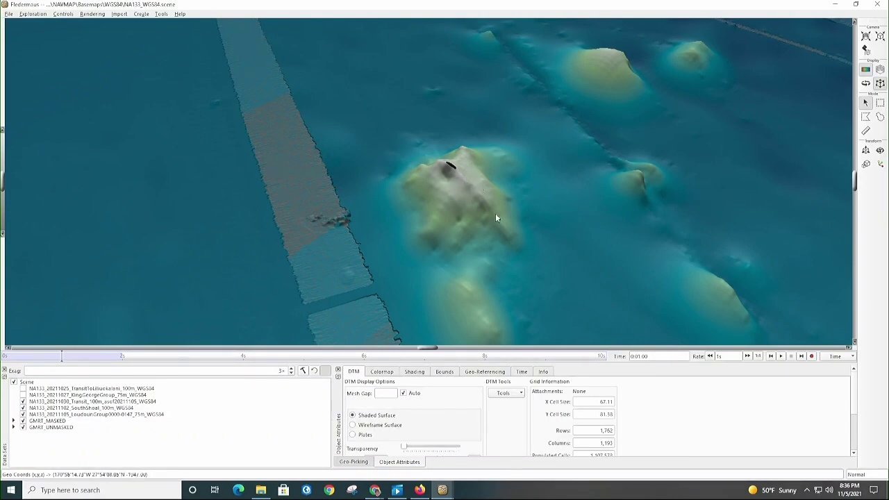
pyautogui.moveTo(443, 246); pyautogui.dragTo(414, 186)
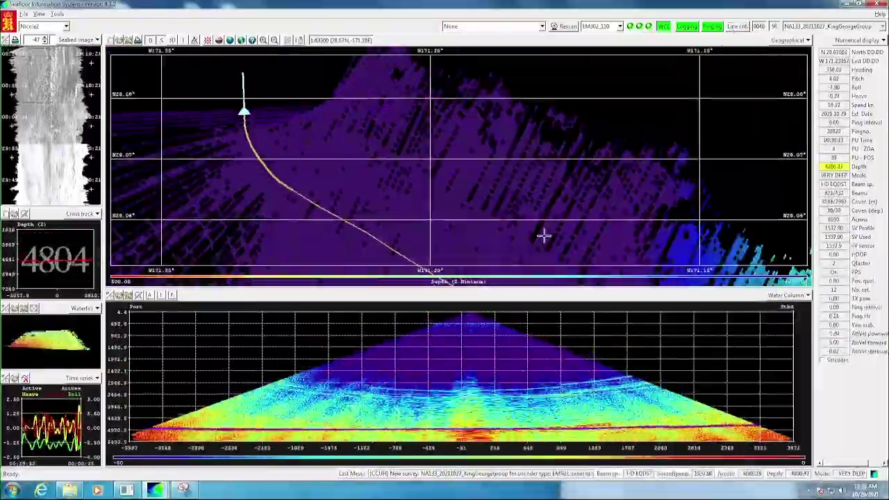
pyautogui.click(753, 366)
pyautogui.write('4628')
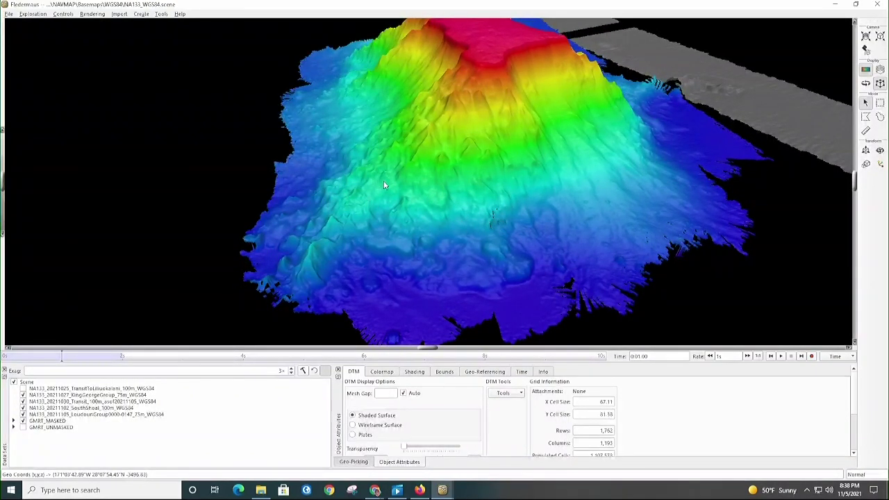
# Step: Examine the newly mapped King George group seamount's flanks and lower ridges with the unmasked GMRT basemap hidden
pyautogui.scroll(3, 407, 209)
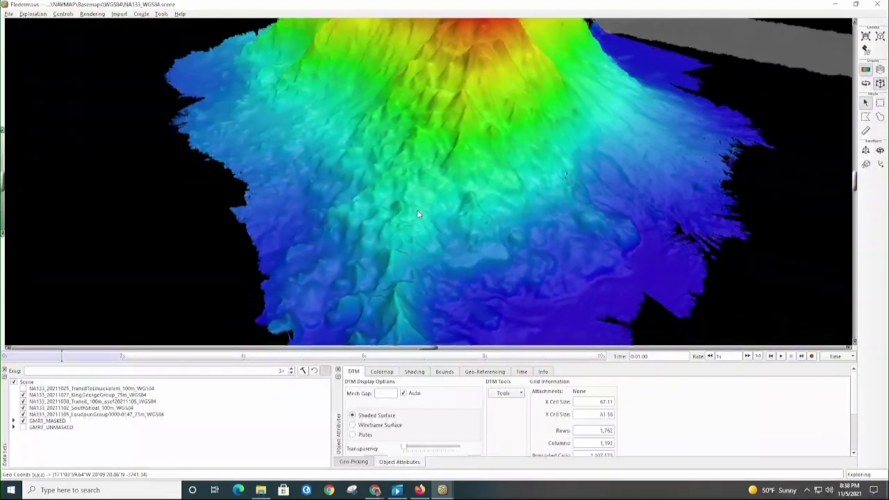
pyautogui.moveTo(417, 214); pyautogui.dragTo(341, 157)
pyautogui.moveTo(615, 164); pyautogui.dragTo(409, 154)
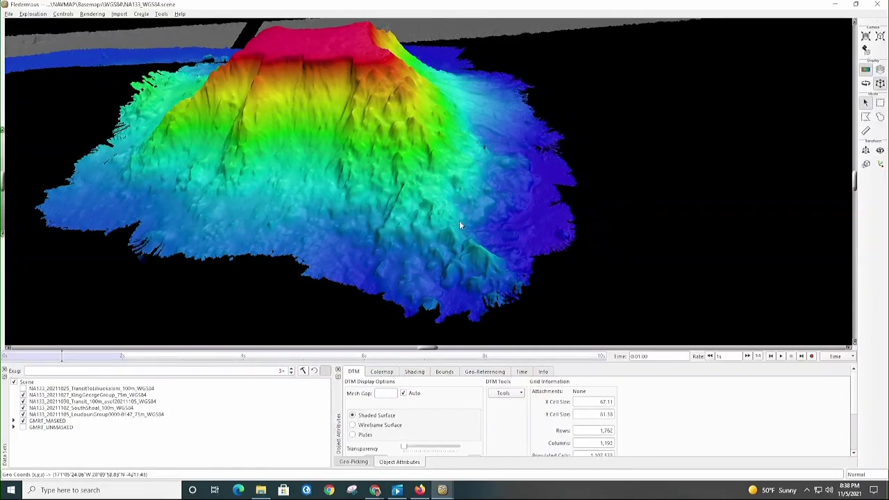
pyautogui.moveTo(418, 170); pyautogui.dragTo(411, 196)
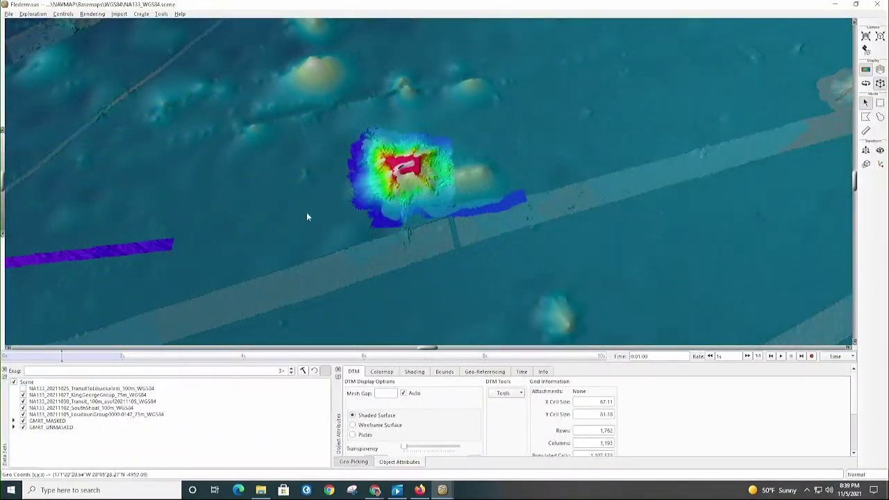
# Step: Follow the narrow purple transit swath northwest from the King George group, inspecting its seafloor ridges up to the twin-summit seamount
pyautogui.moveTo(307, 217); pyautogui.dragTo(262, 232)
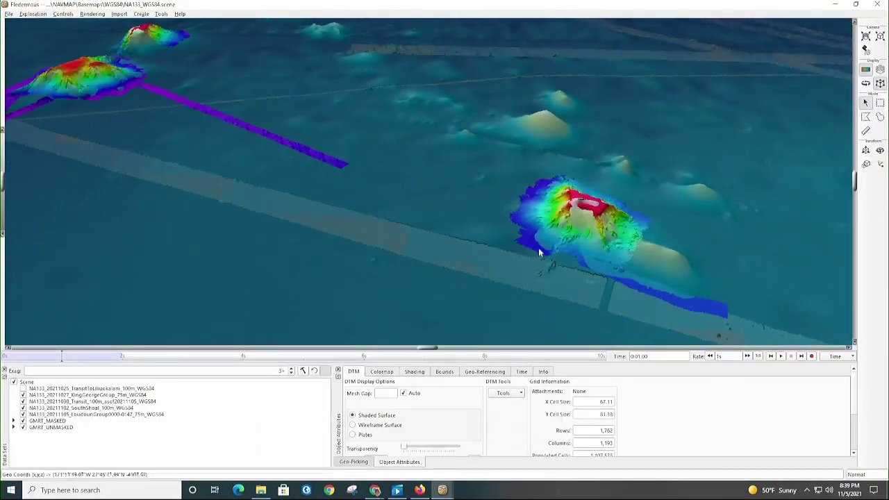
pyautogui.doubleClick(314, 155)
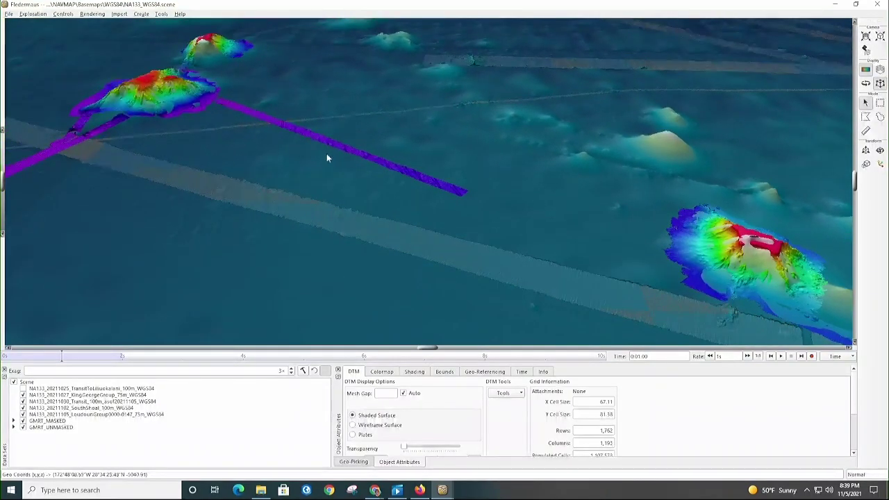
pyautogui.moveTo(398, 179); pyautogui.dragTo(363, 193)
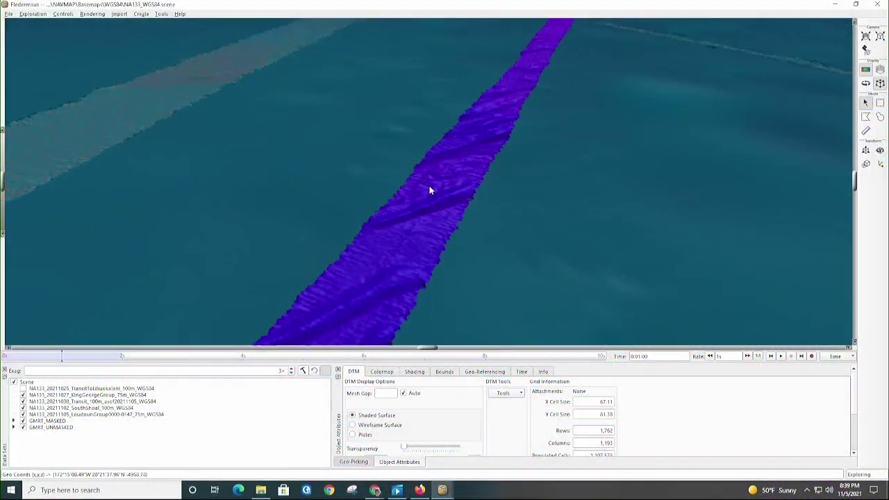
pyautogui.moveTo(430, 190); pyautogui.dragTo(376, 179)
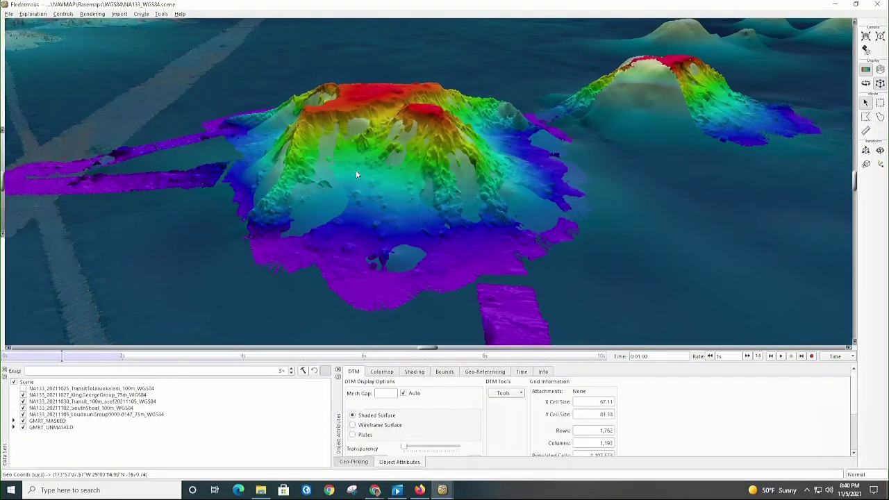
# Step: Examine the purple-rimmed twin-summit seamount and the swaths leading away from it within the surrounding seamount chains
pyautogui.moveTo(350, 171); pyautogui.dragTo(380, 184)
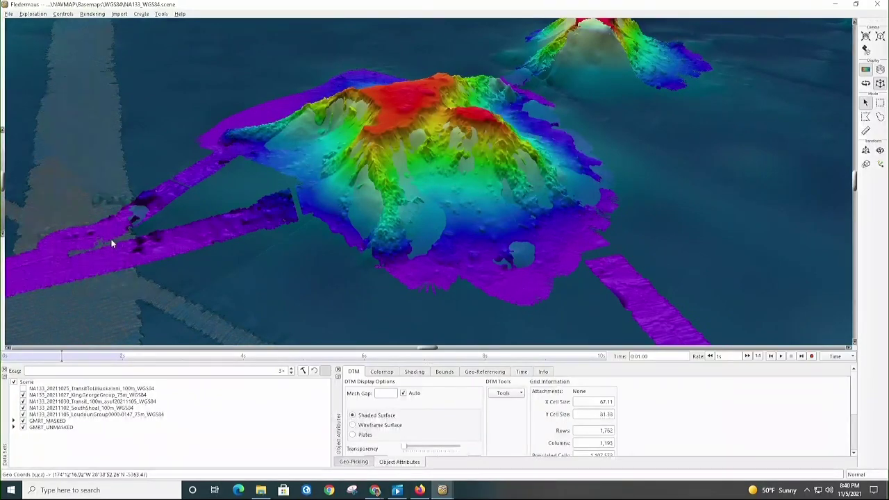
pyautogui.moveTo(125, 234); pyautogui.dragTo(247, 214)
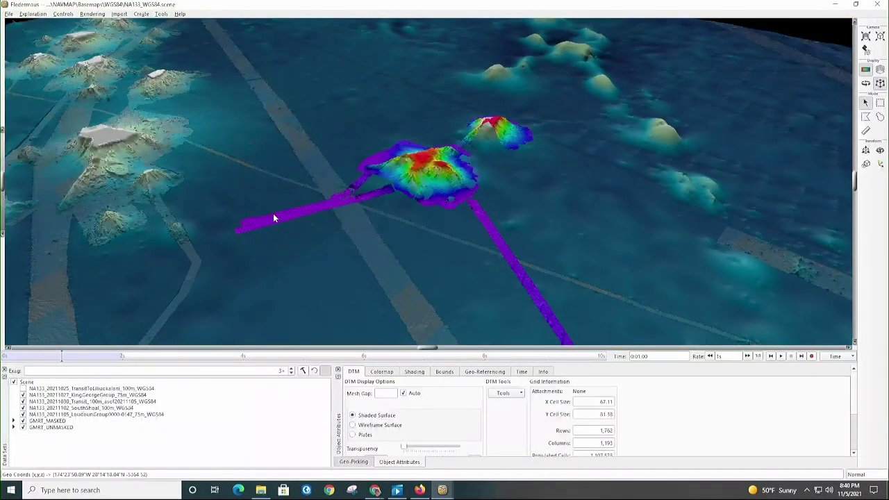
pyautogui.scroll(-4, 273, 213)
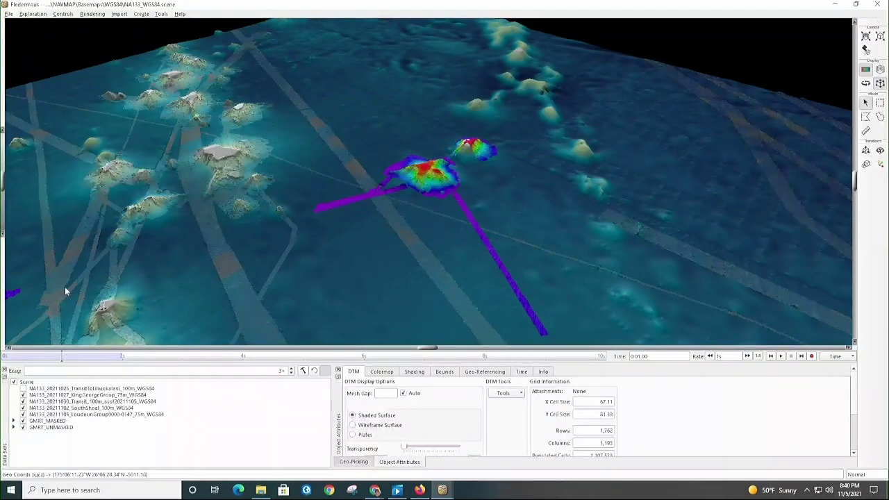
# Step: Compare the twin-summit seamount with the basemap by hiding and reshowing the NA133_20211105_LoudounGroup0000-0147_75m_WGS84 layer
pyautogui.scroll(3, 414, 206)
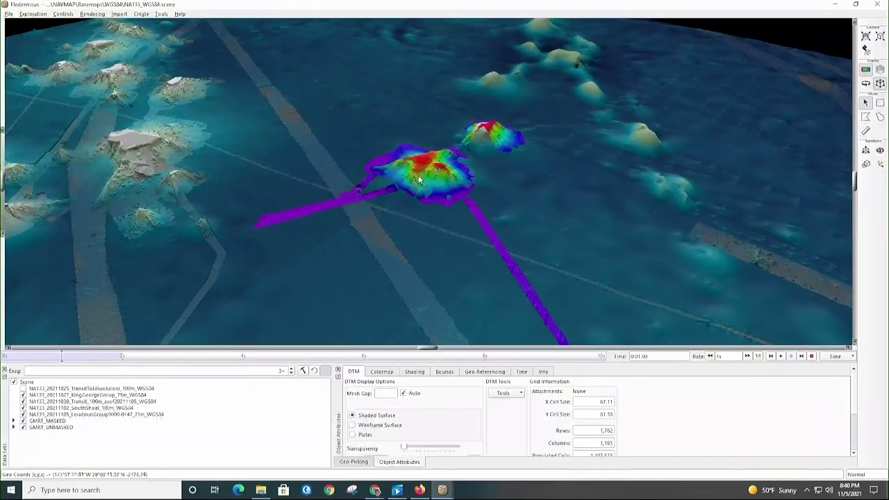
pyautogui.scroll(5, 413, 176)
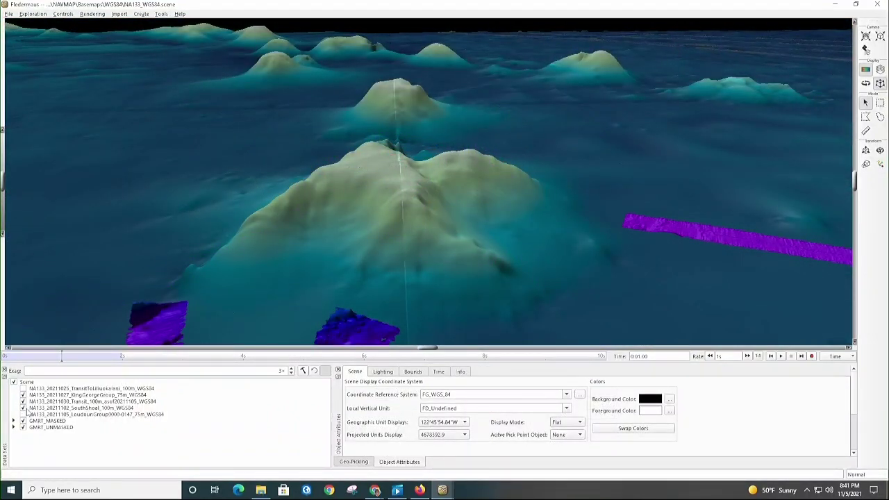
pyautogui.click(23, 414)
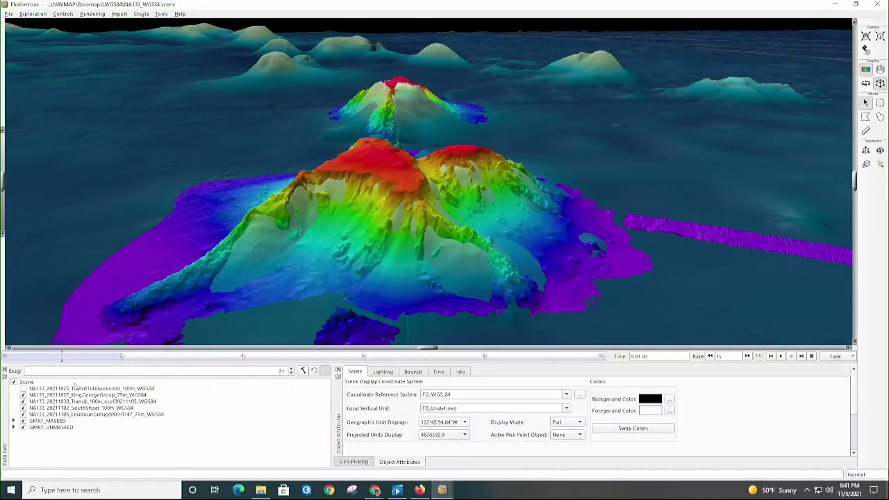
# Step: Inspect the twin-summit seamount's red plateau, steep ridges and basemap-covered patches up close
pyautogui.doubleClick(319, 201)
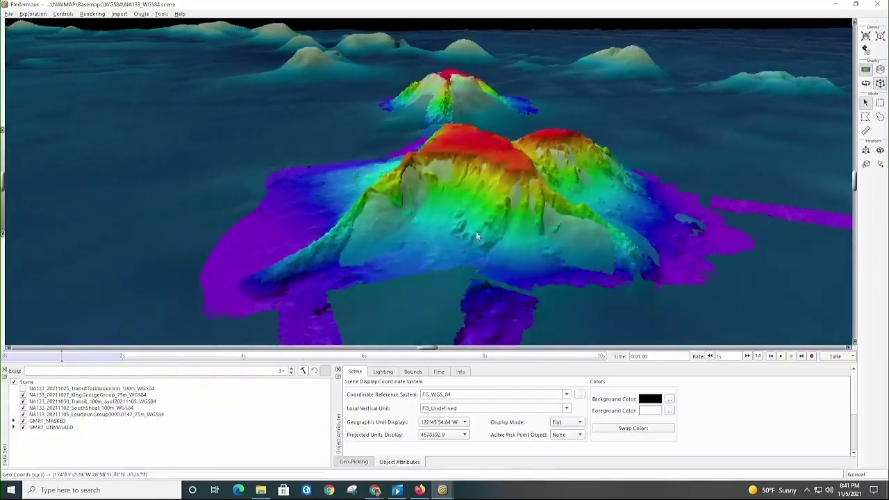
pyautogui.scroll(-3, 484, 235)
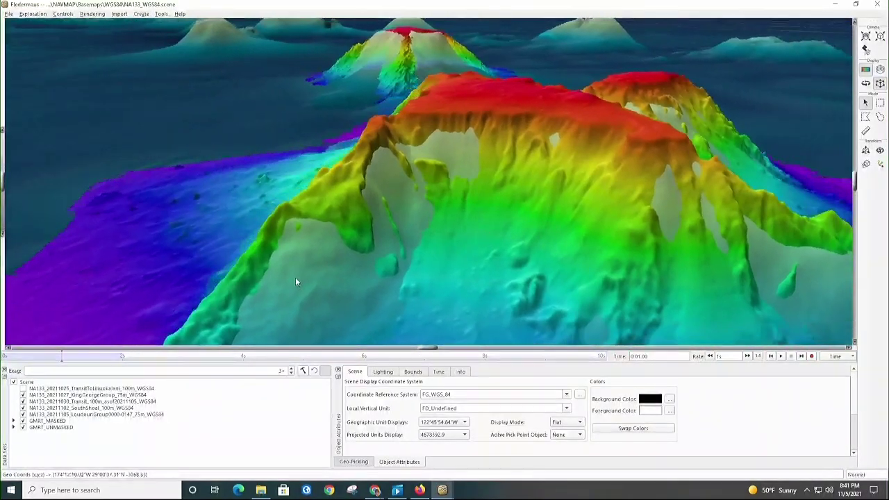
pyautogui.moveTo(439, 140); pyautogui.dragTo(454, 216)
pyautogui.moveTo(416, 271); pyautogui.dragTo(487, 240)
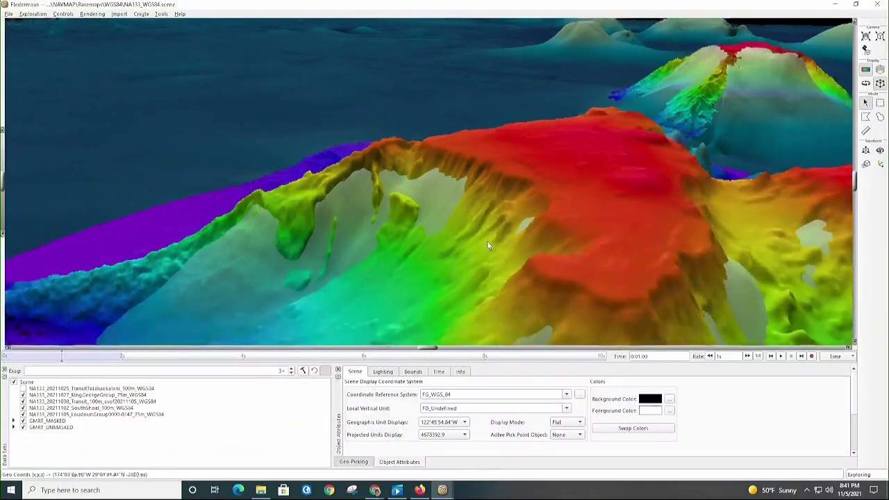
# Step: Hide the GMRT_UNMASKED layer to isolate the new bathymetry of the entire twin-summit seamount
pyautogui.moveTo(546, 250); pyautogui.dragTo(454, 260)
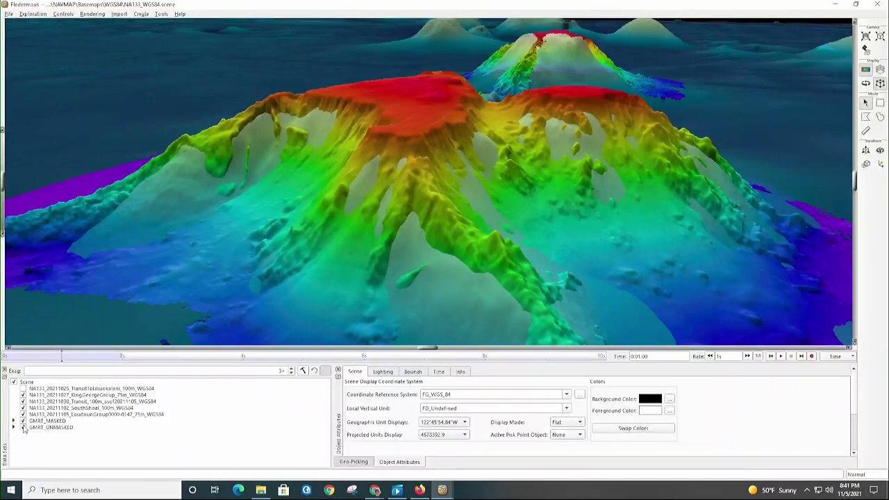
pyautogui.click(22, 427)
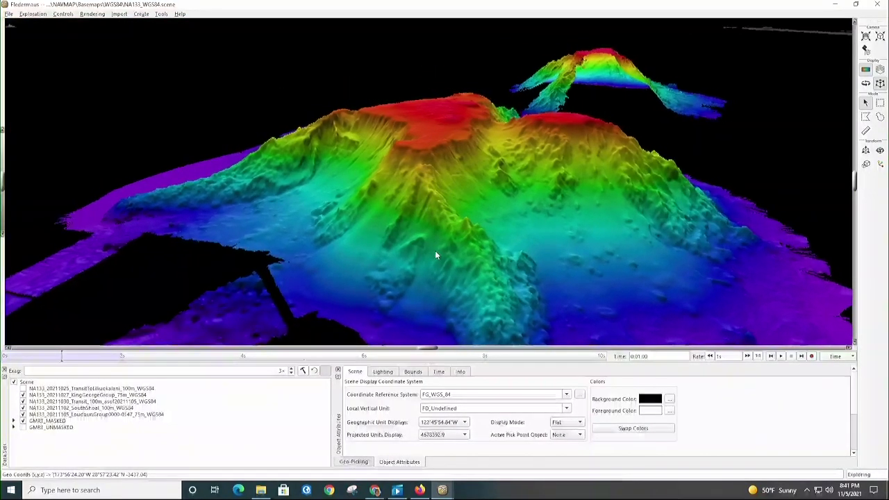
# Step: Examine the twin-summit seamount's two red summits and the yellow saddle between them, from overhead and from low oblique angles
pyautogui.moveTo(437, 250); pyautogui.dragTo(480, 229)
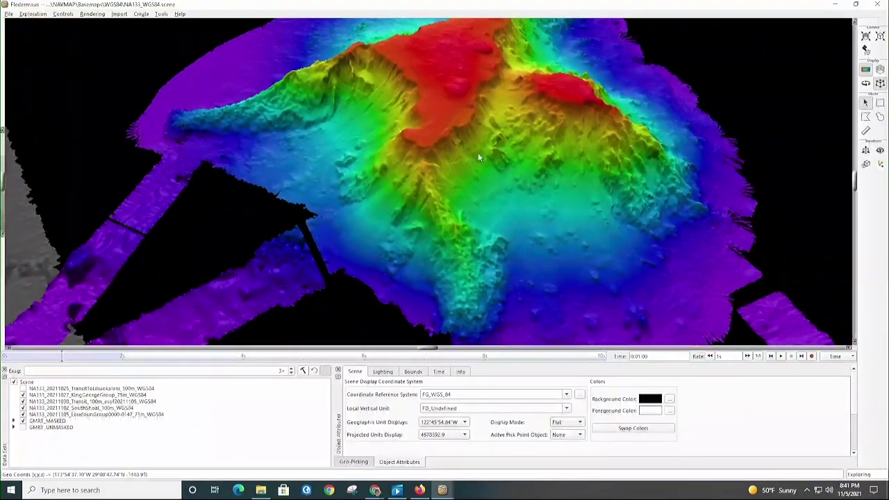
pyautogui.doubleClick(490, 97)
pyautogui.moveTo(455, 175); pyautogui.dragTo(456, 193)
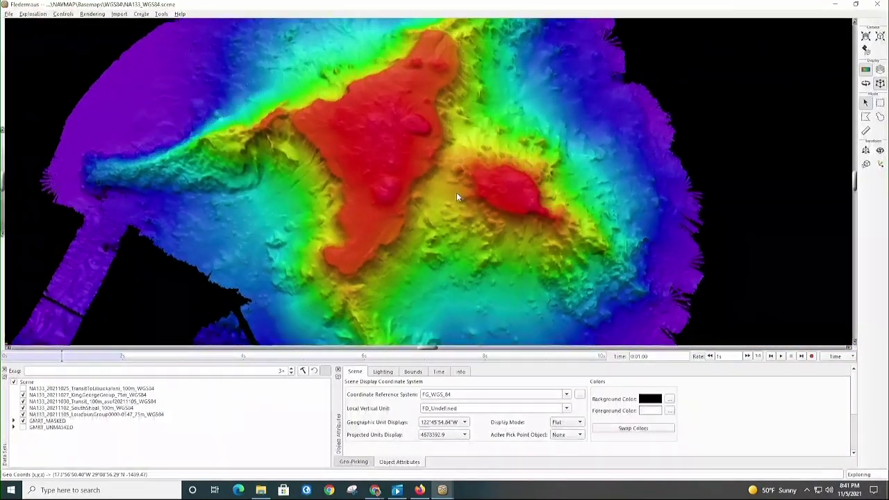
pyautogui.doubleClick(454, 161)
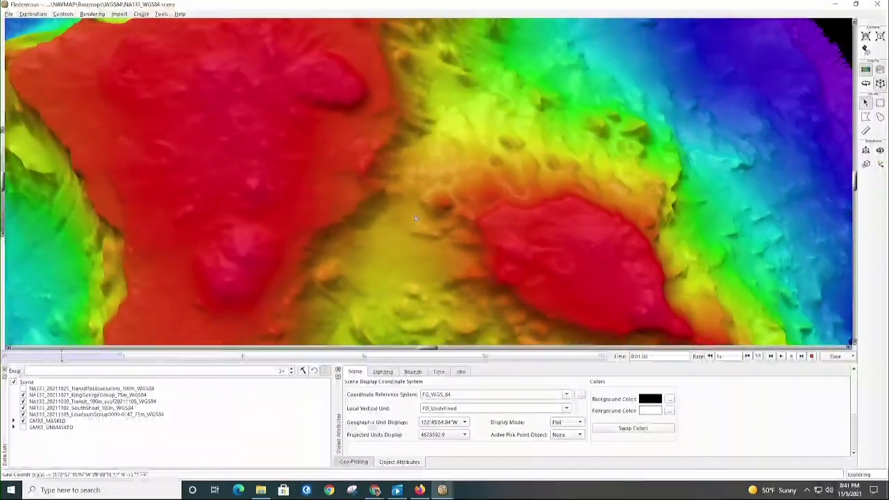
pyautogui.moveTo(419, 210); pyautogui.dragTo(416, 200)
pyautogui.scroll(-2, 417, 204)
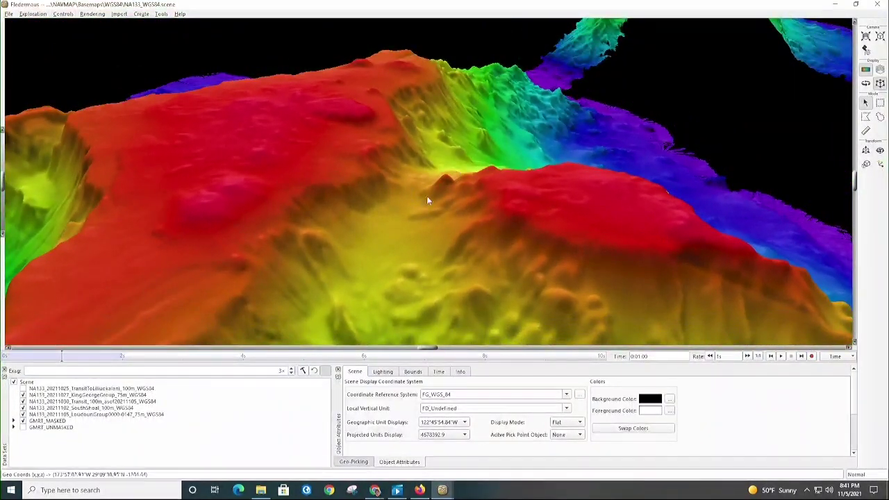
pyautogui.scroll(-3, 397, 220)
pyautogui.scroll(-1, 394, 218)
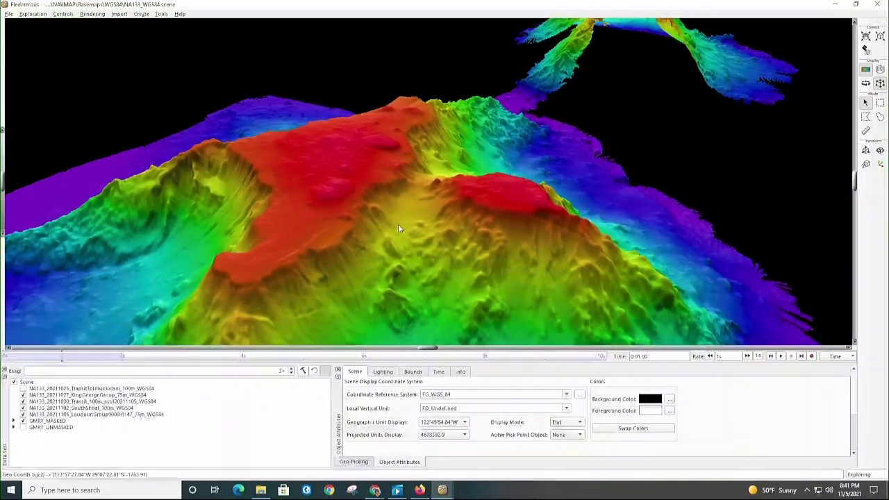
# Step: Inspect the small mounds and raised knobs scattered across the seamount's larger red plateau
pyautogui.doubleClick(368, 166)
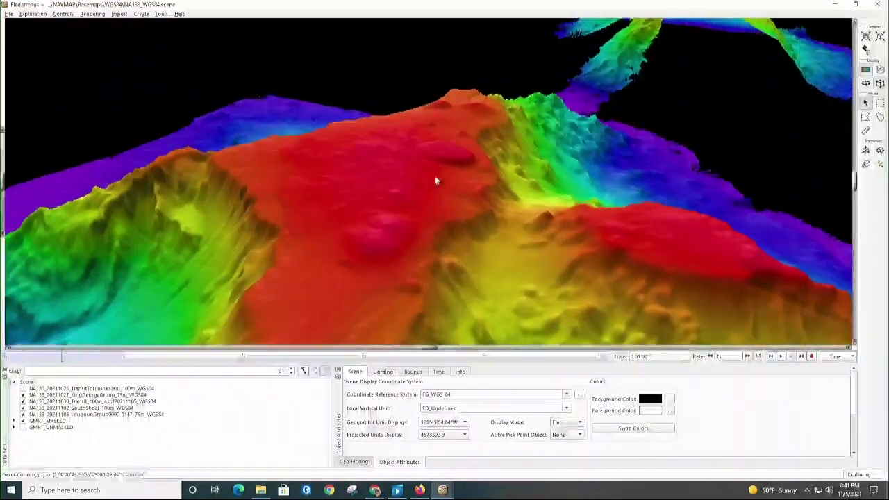
pyautogui.moveTo(418, 122); pyautogui.dragTo(452, 221)
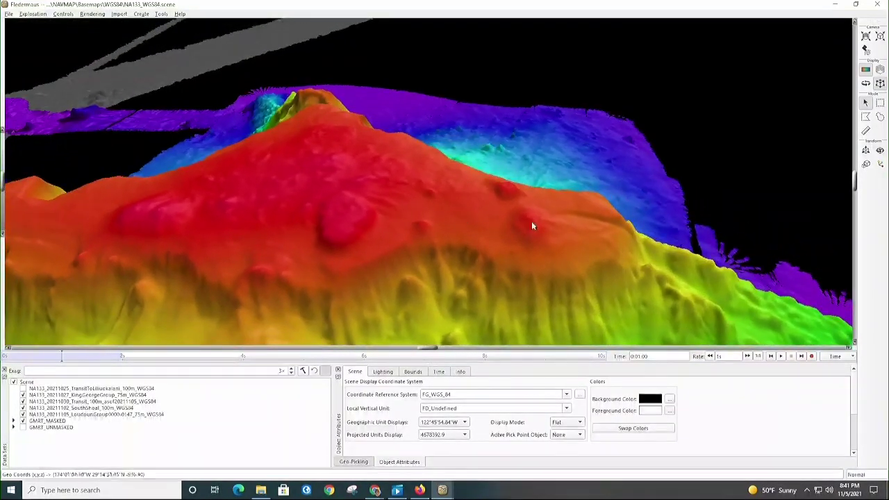
pyautogui.scroll(3, 531, 222)
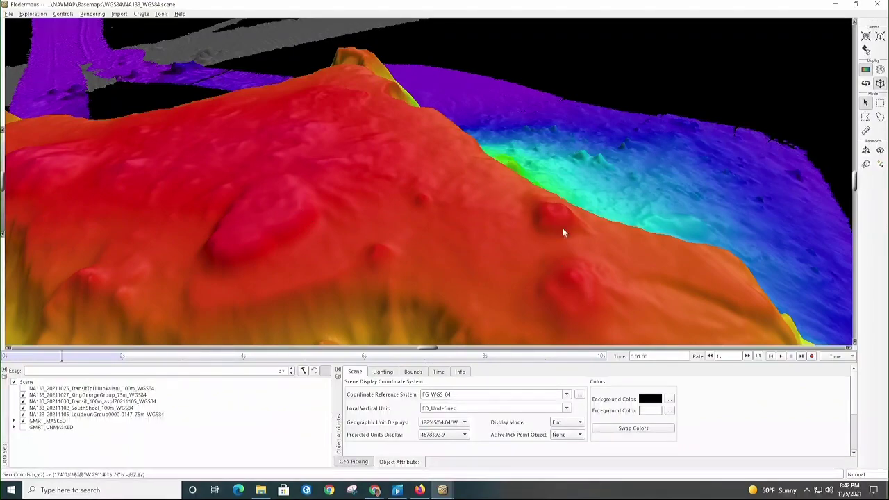
pyautogui.doubleClick(278, 162)
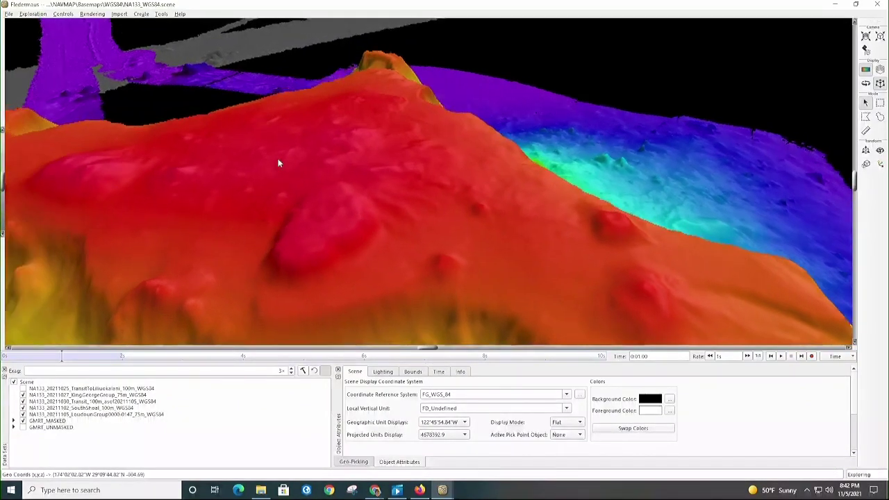
pyautogui.scroll(-3, 421, 202)
pyautogui.moveTo(421, 202); pyautogui.dragTo(438, 248)
pyautogui.doubleClick(473, 142)
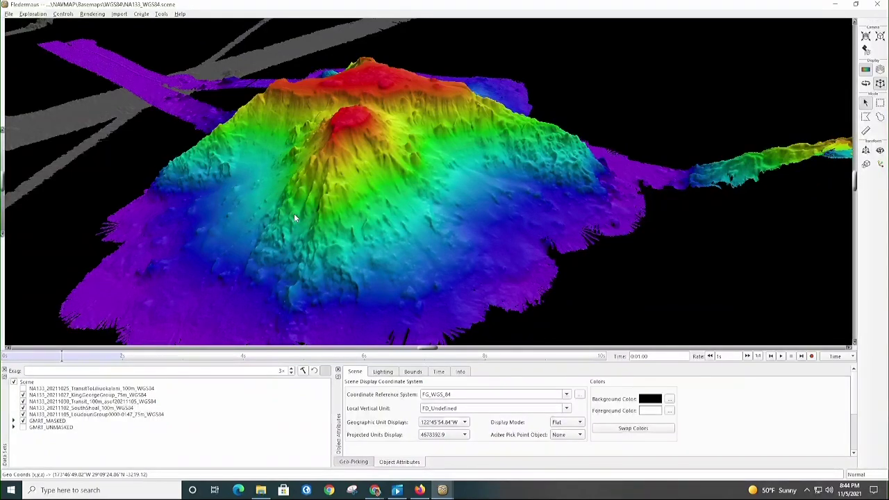
# Step: Examine the whole twin-summit seamount from several sides, including its radiating ridges, flanks and purple base
pyautogui.scroll(-1, 288, 189)
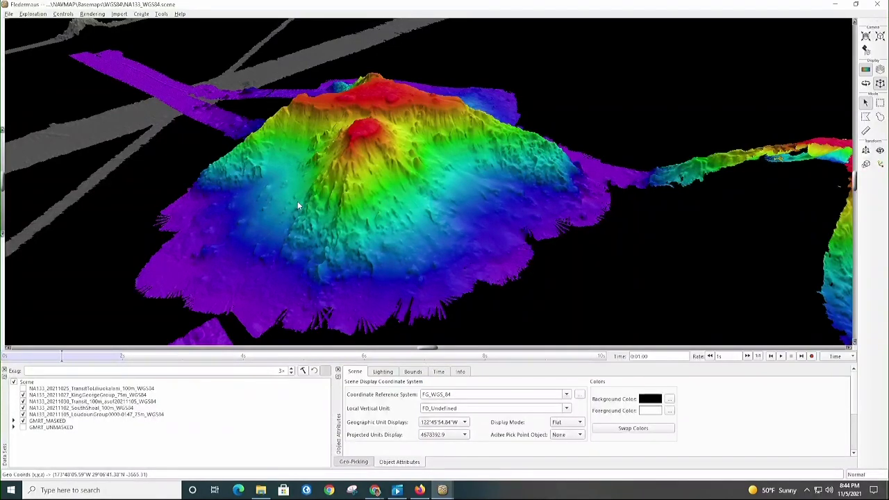
pyautogui.moveTo(298, 203); pyautogui.dragTo(300, 203)
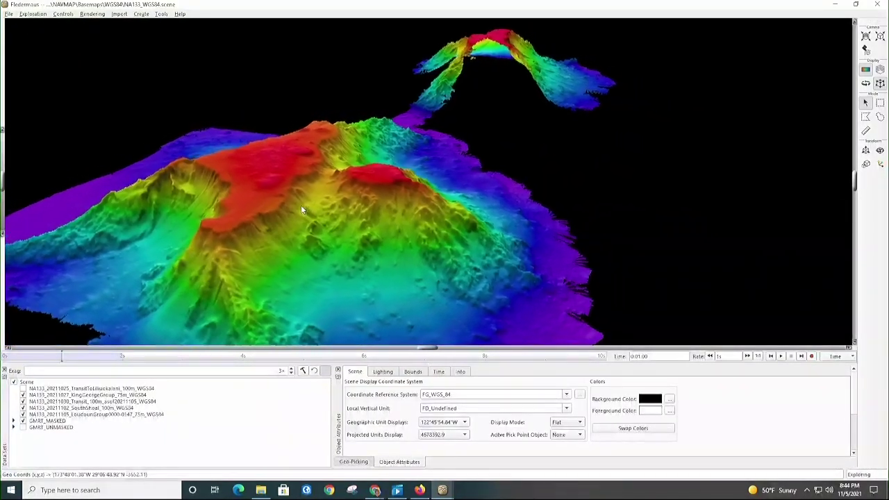
pyautogui.click(300, 205)
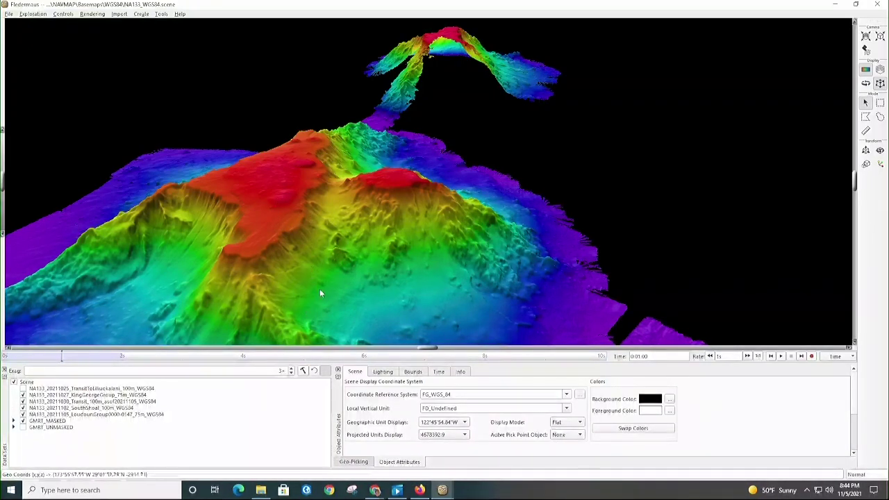
pyautogui.moveTo(327, 260); pyautogui.dragTo(322, 232)
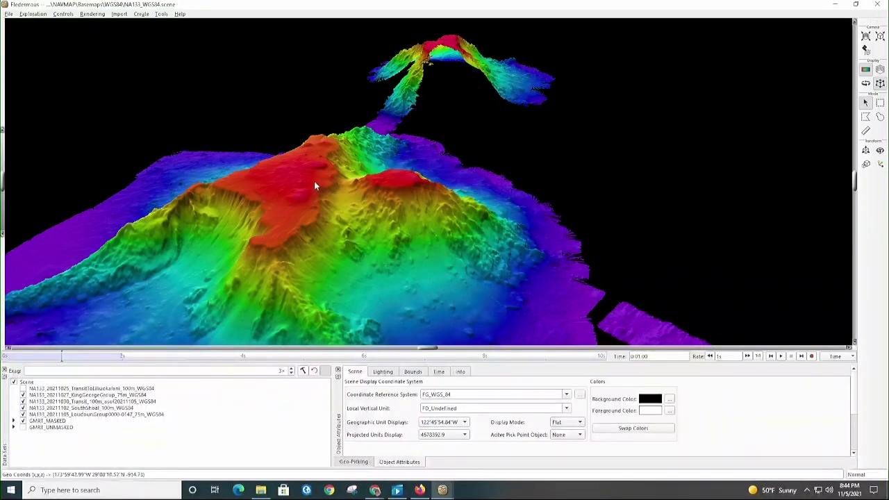
pyautogui.moveTo(304, 202); pyautogui.dragTo(375, 223)
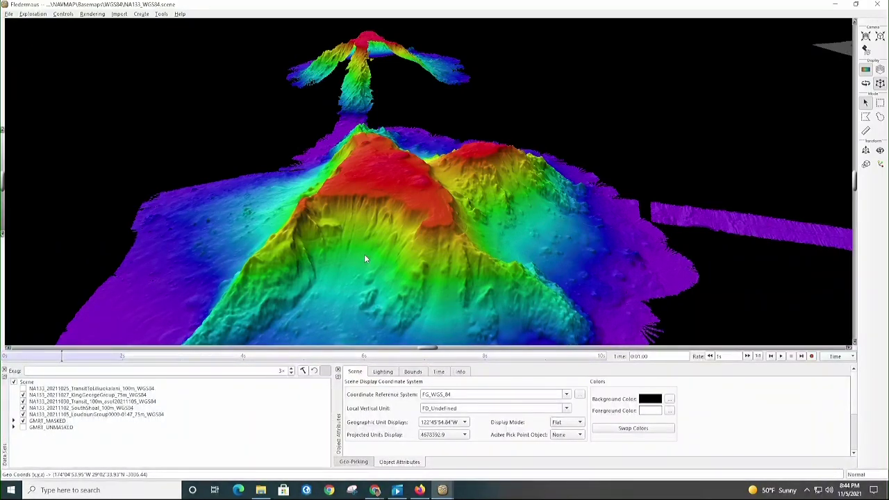
pyautogui.moveTo(324, 242); pyautogui.dragTo(344, 249)
pyautogui.moveTo(305, 202); pyautogui.dragTo(502, 236)
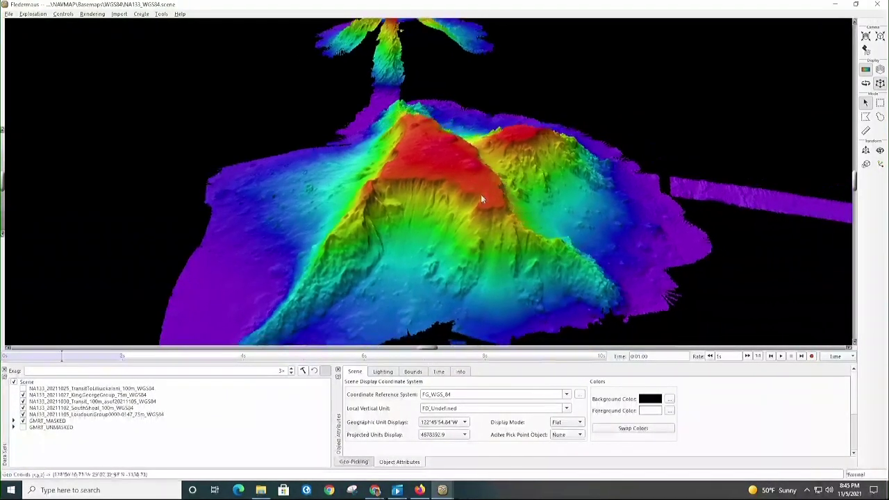
pyautogui.moveTo(489, 187); pyautogui.dragTo(482, 200)
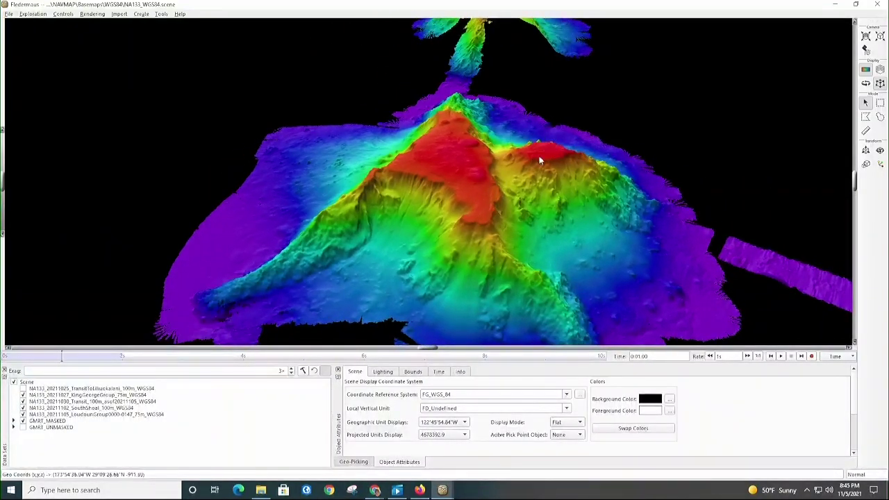
pyautogui.moveTo(539, 155); pyautogui.dragTo(390, 181)
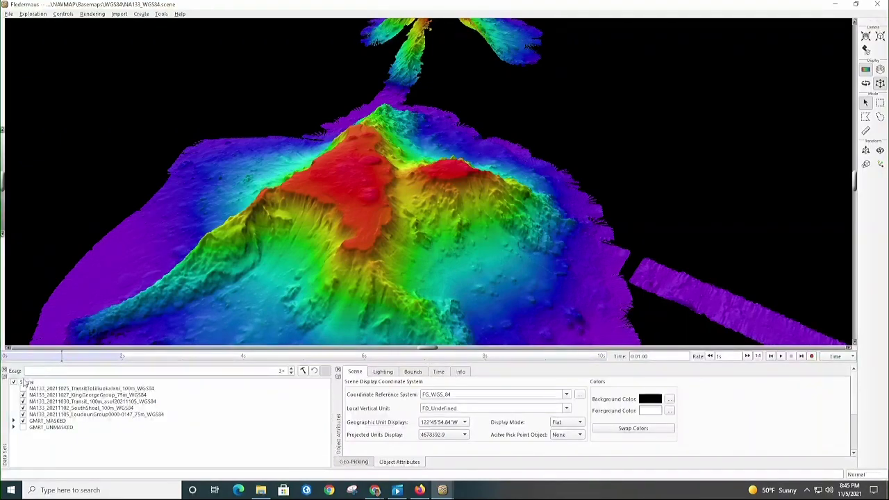
# Step: Compare the twin-summit seamount with GMRT_UNMASKED by showing that basemap and hiding NA133_20211105_LoudounGroup0000-0147_75m_WGS84, then restore both layers' visibility
pyautogui.click(23, 428)
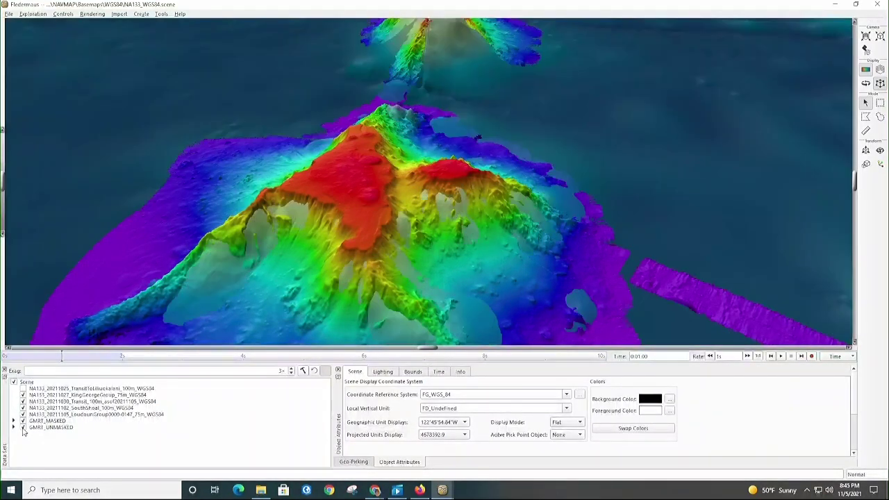
pyautogui.click(23, 414)
pyautogui.moveTo(408, 208); pyautogui.dragTo(408, 243)
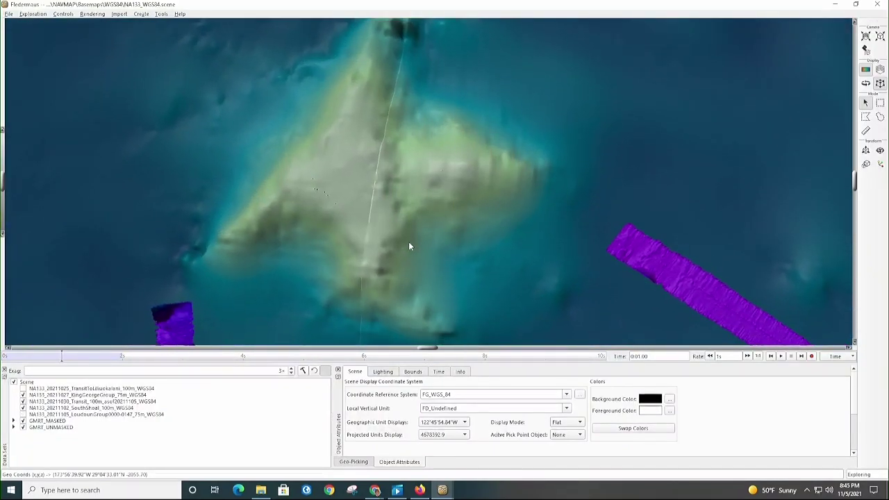
pyautogui.moveTo(396, 209); pyautogui.dragTo(394, 194)
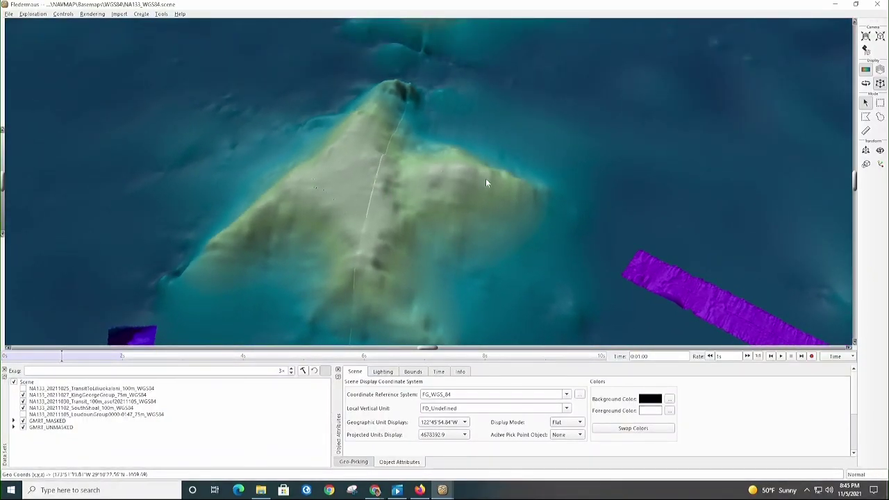
pyautogui.click(23, 414)
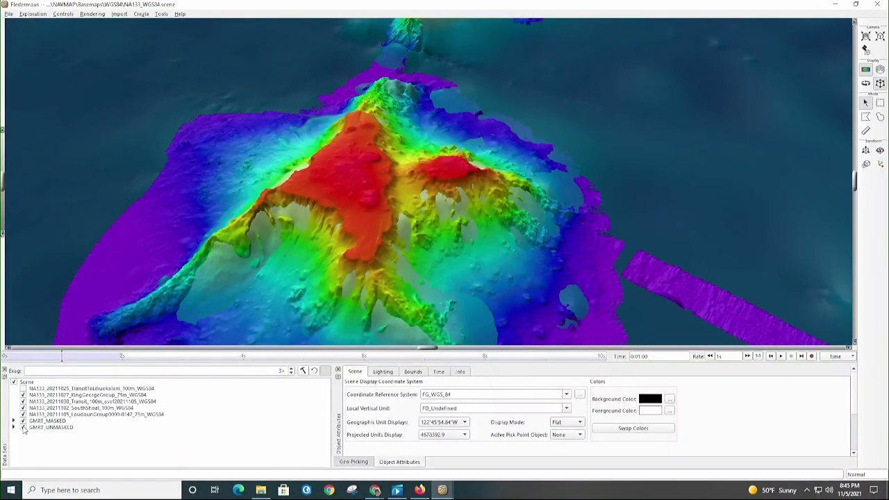
pyautogui.click(23, 427)
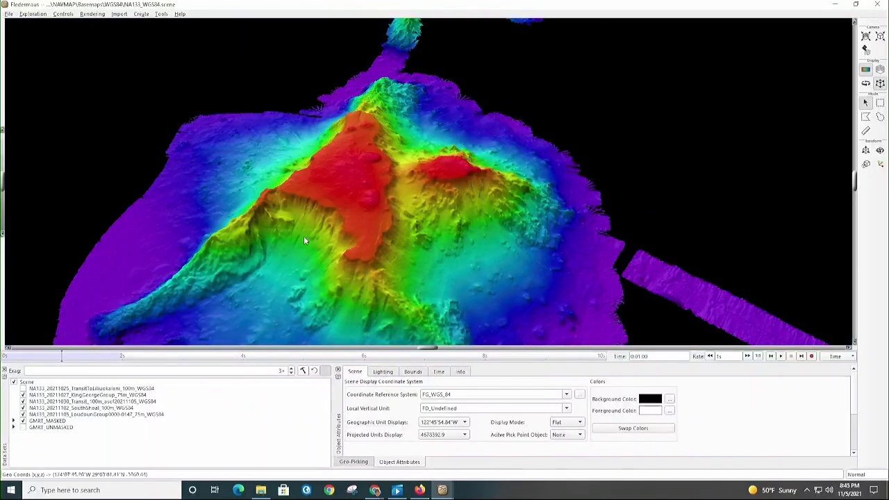
# Step: Follow the mapped purple swath from the twin-summit seamount's far ridge to the narrow ridge of the neighbouring seamount
pyautogui.doubleClick(358, 159)
pyautogui.moveTo(408, 287); pyautogui.dragTo(369, 271)
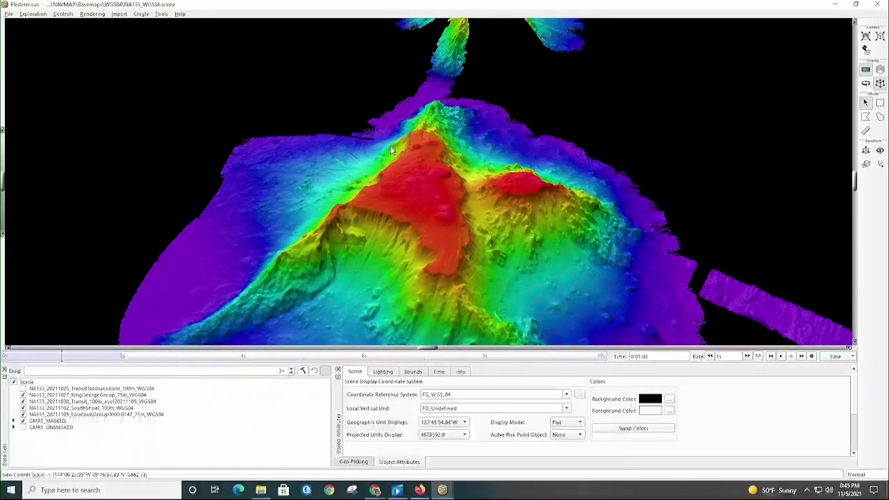
pyautogui.moveTo(391, 150); pyautogui.dragTo(448, 129)
pyautogui.doubleClick(441, 124)
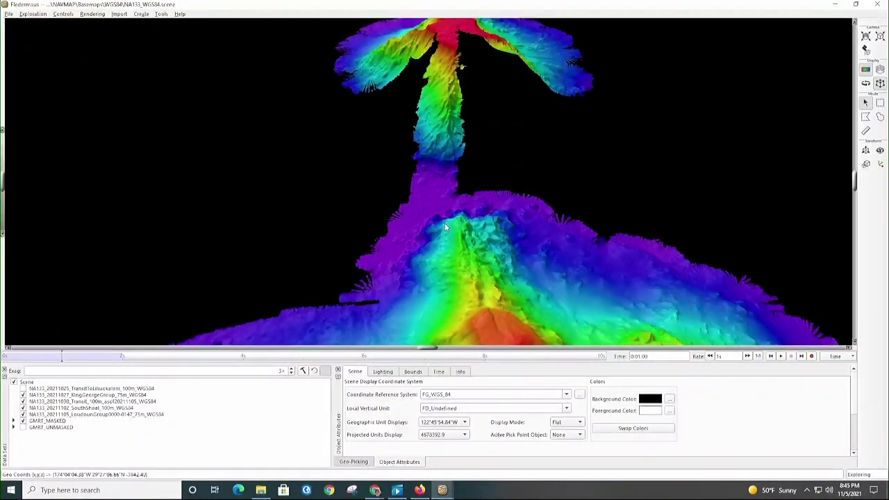
pyautogui.moveTo(454, 240); pyautogui.dragTo(636, 235)
pyautogui.scroll(3, 494, 255)
pyautogui.moveTo(468, 185); pyautogui.dragTo(431, 192)
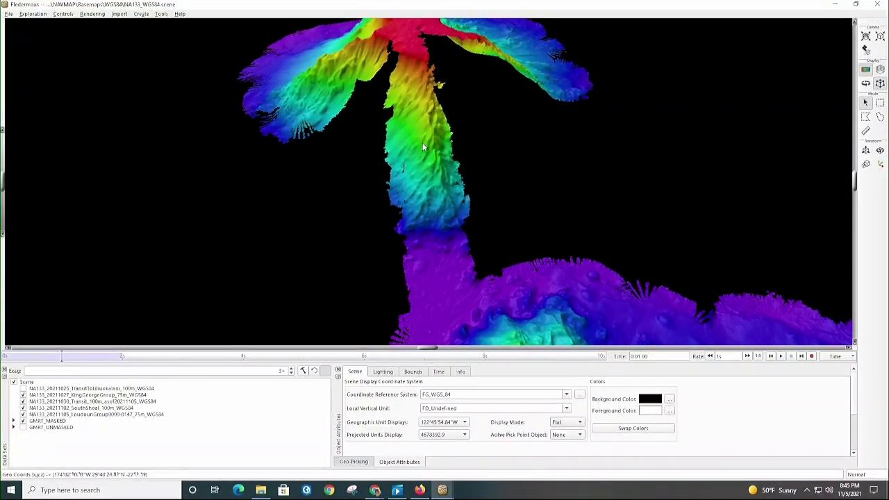
# Step: Examine the neighbouring seamount's crimson flat summit and the ridges branching from it
pyautogui.doubleClick(423, 145)
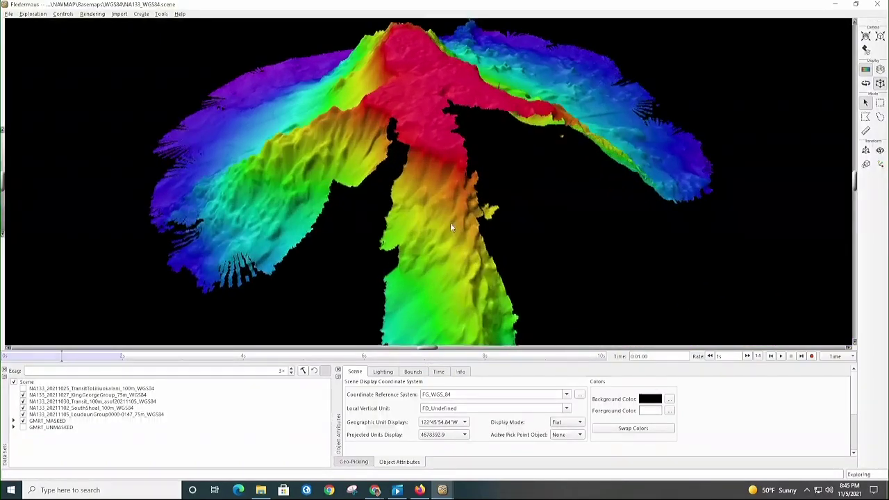
pyautogui.doubleClick(429, 107)
pyautogui.doubleClick(421, 97)
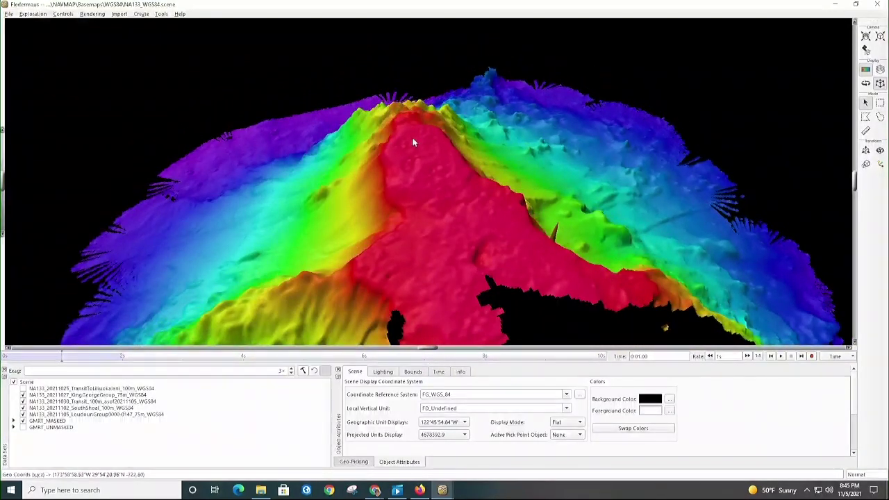
pyautogui.doubleClick(412, 139)
pyautogui.doubleClick(424, 214)
# Step: Inspect up close the dark narrow scars on the steep flank just below the neighbouring seamount's summit rim
pyautogui.moveTo(425, 220); pyautogui.dragTo(427, 279)
pyautogui.moveTo(457, 244); pyautogui.dragTo(375, 207)
pyautogui.doubleClick(366, 233)
pyautogui.scroll(5, 432, 227)
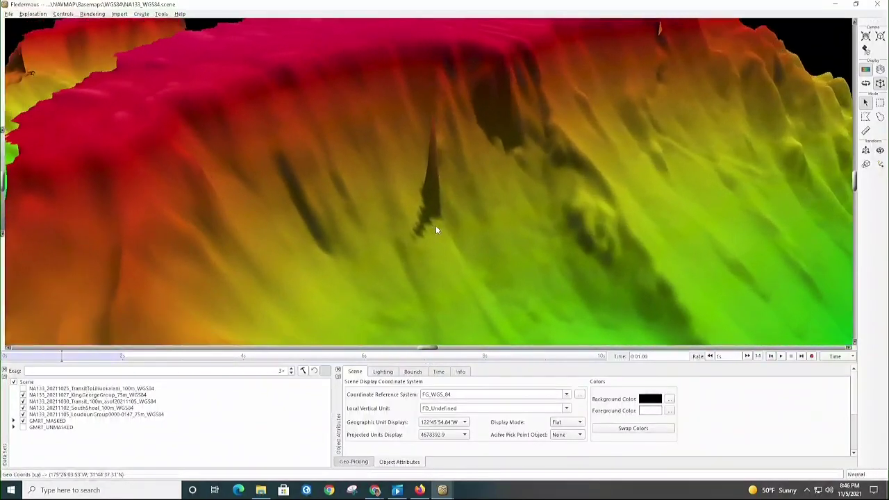
pyautogui.moveTo(436, 226); pyautogui.dragTo(442, 223)
pyautogui.moveTo(439, 150); pyautogui.dragTo(404, 150)
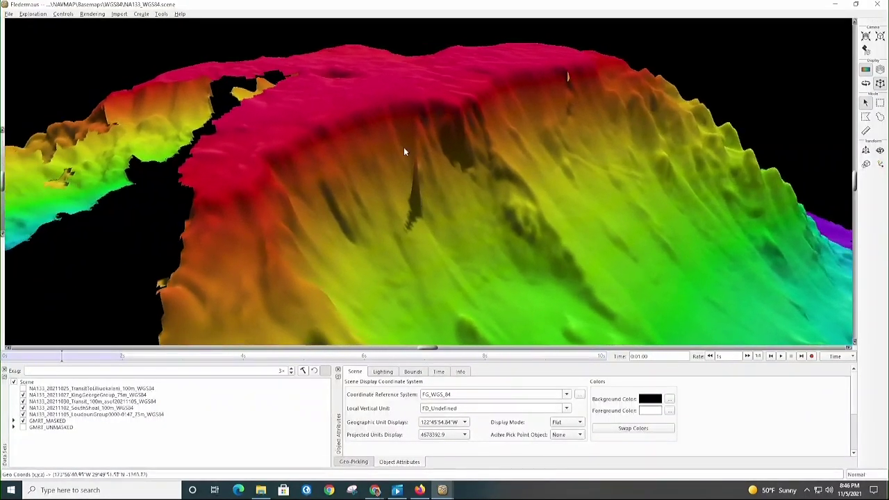
# Step: View the neighbouring seamount's entire scarred flank from the crimson summit down to its lower slopes, from different angles
pyautogui.moveTo(438, 186); pyautogui.dragTo(474, 214)
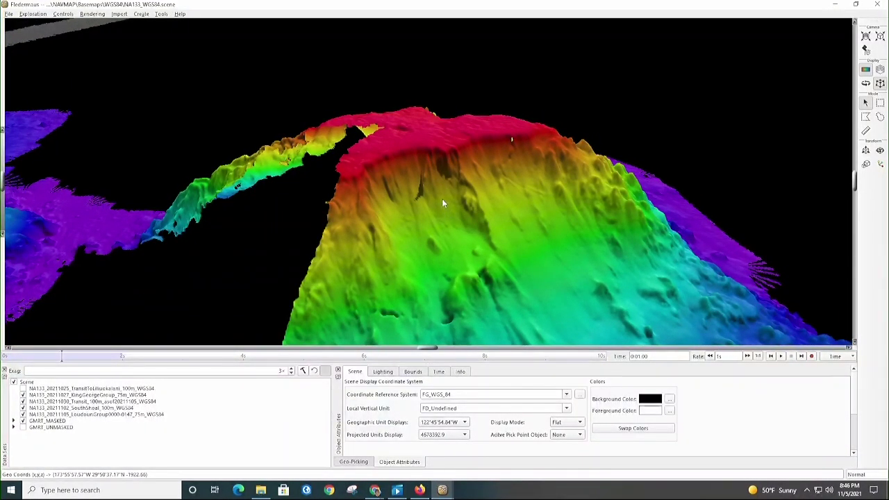
pyautogui.moveTo(437, 187); pyautogui.dragTo(466, 129)
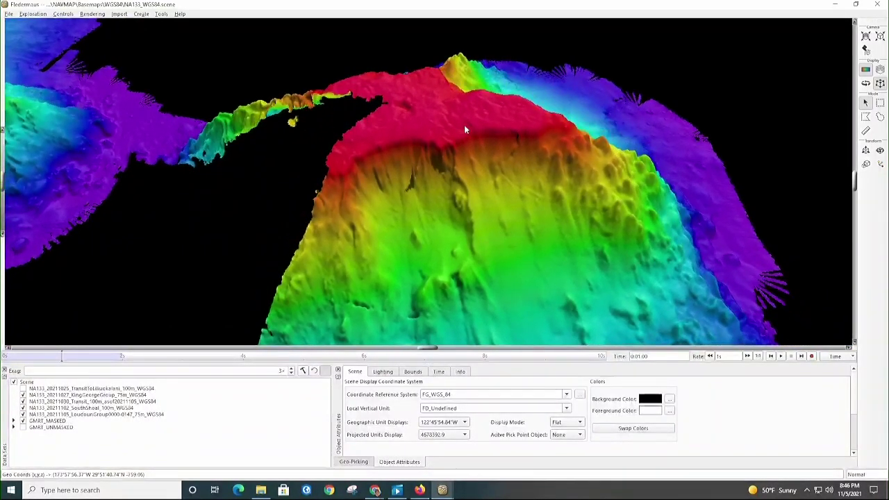
pyautogui.moveTo(481, 184); pyautogui.dragTo(460, 222)
pyautogui.moveTo(409, 182); pyautogui.dragTo(538, 241)
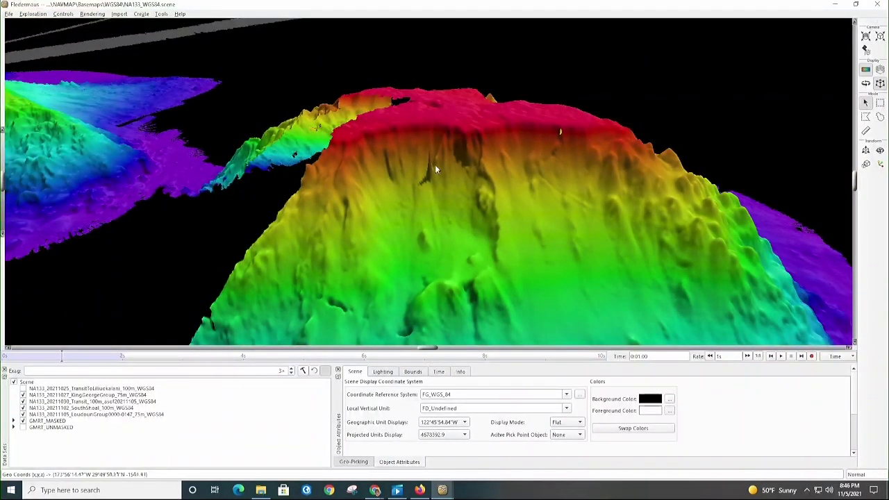